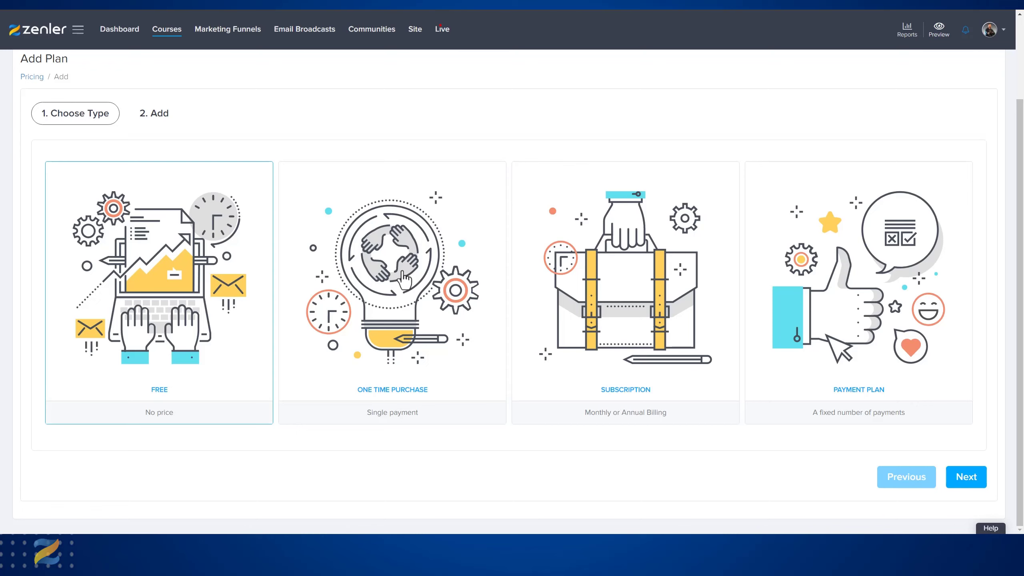
Start a one-time purchase plan and set its price to 20 GBP
click(404, 279)
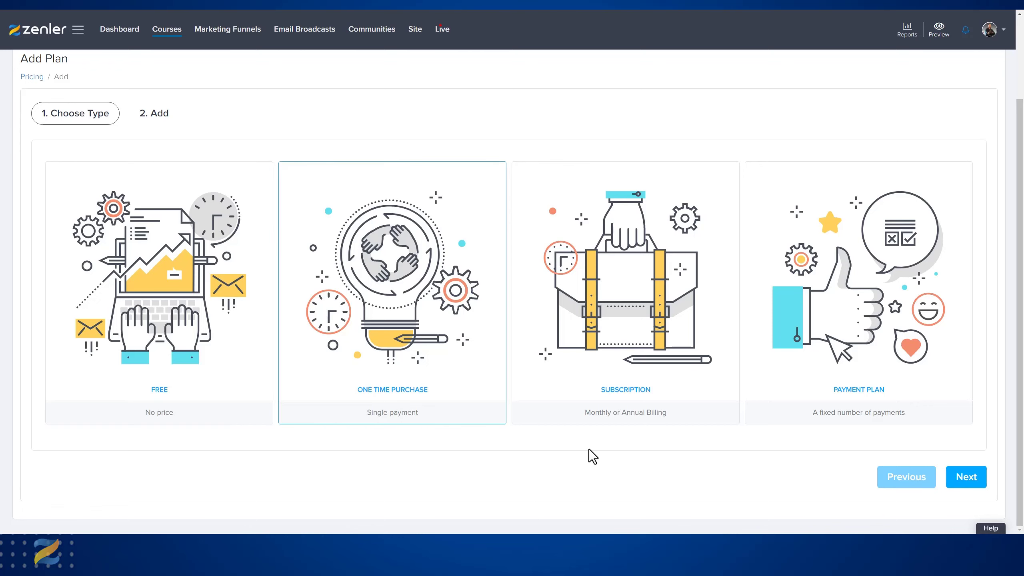
click(969, 480)
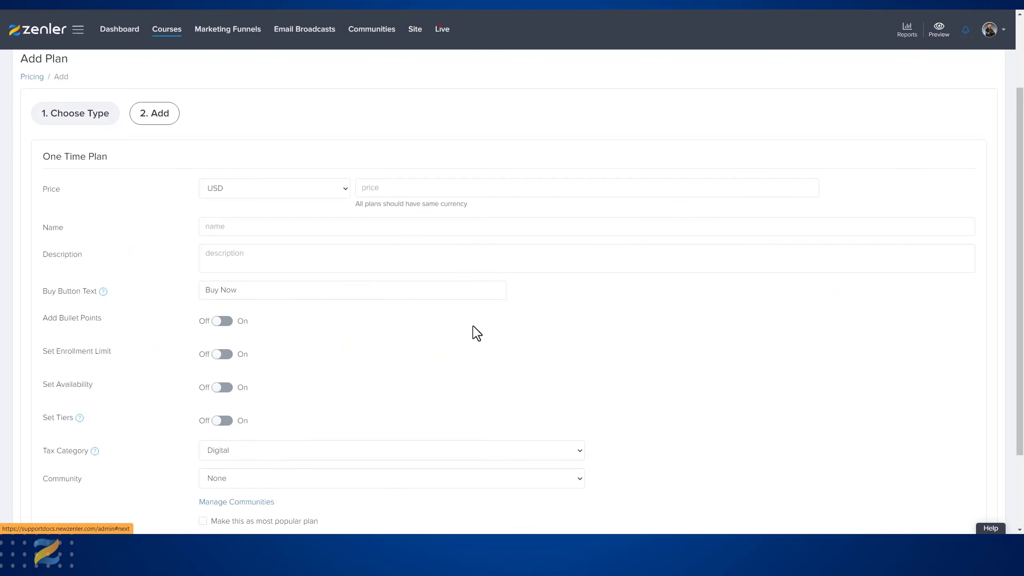
click(344, 189)
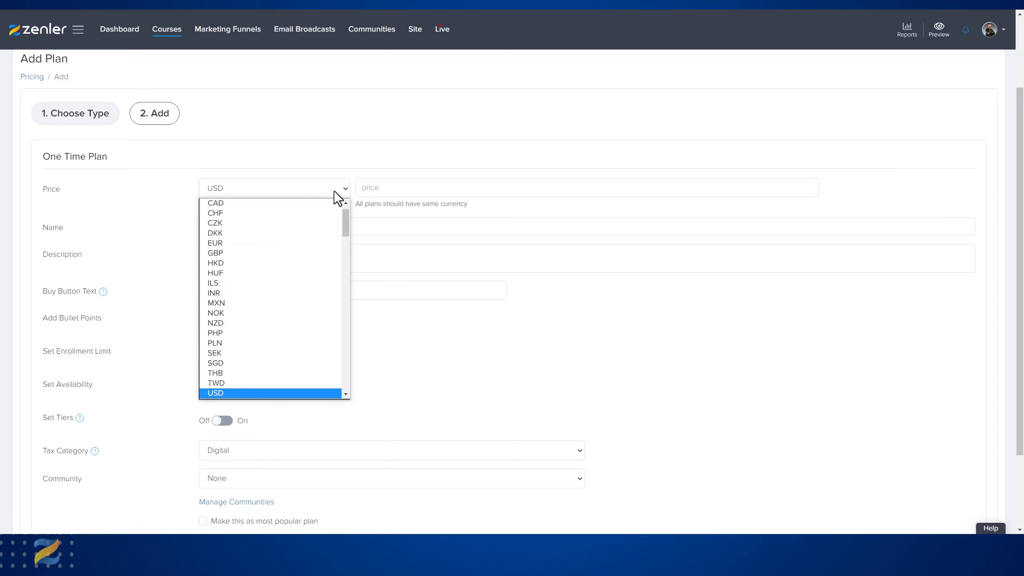
click(231, 254)
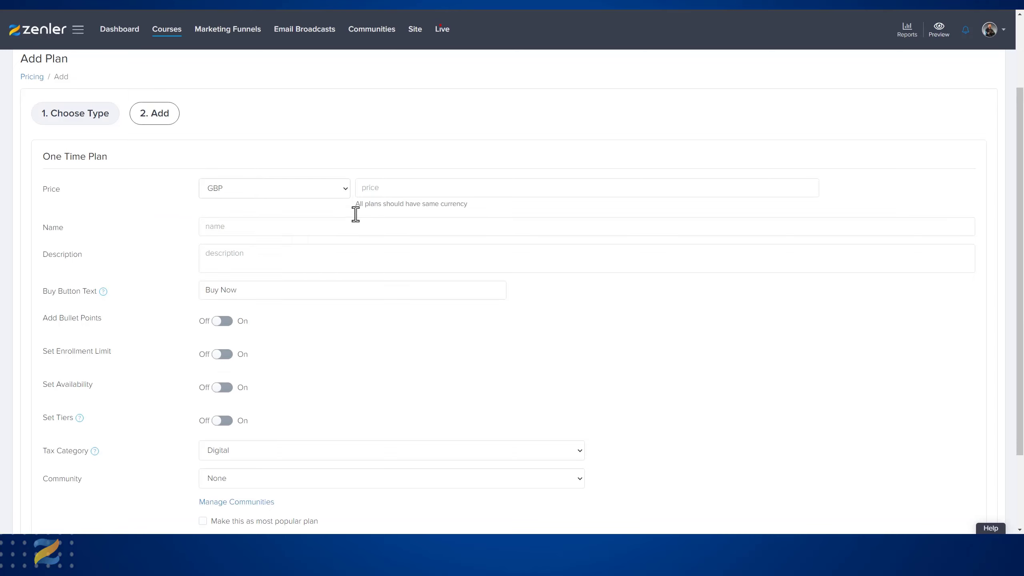
click(372, 188)
text(20)
Name the plan "Bronze" and enter "Basic Course Access" as its description
click(222, 227)
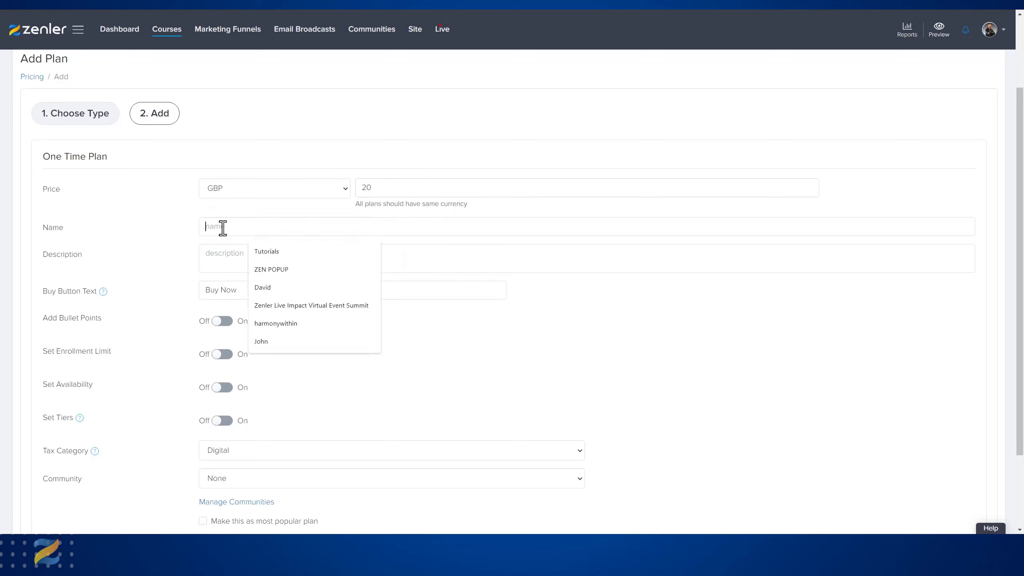
text(Bron)
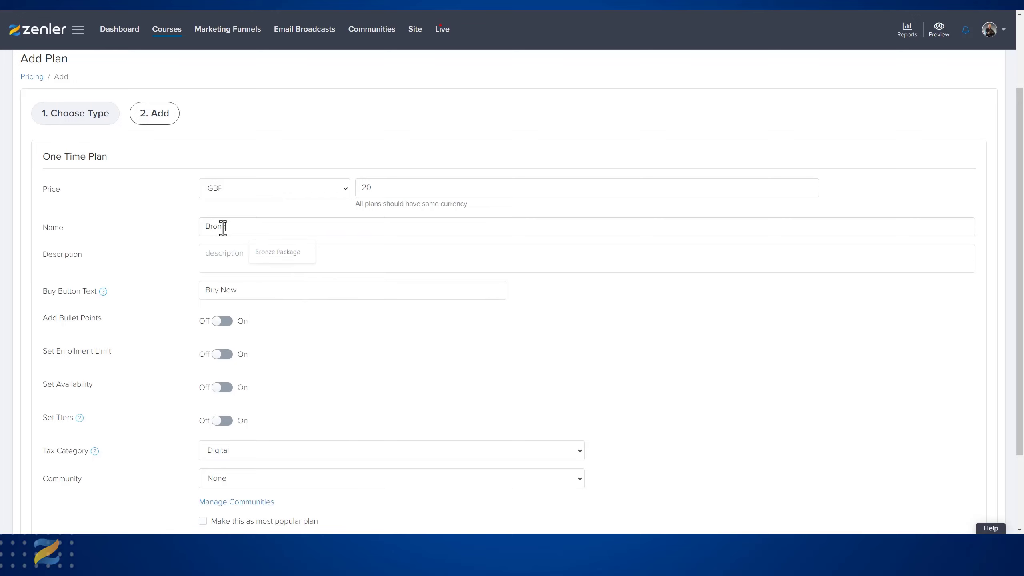
text(ze)
click(214, 256)
text(Basic)
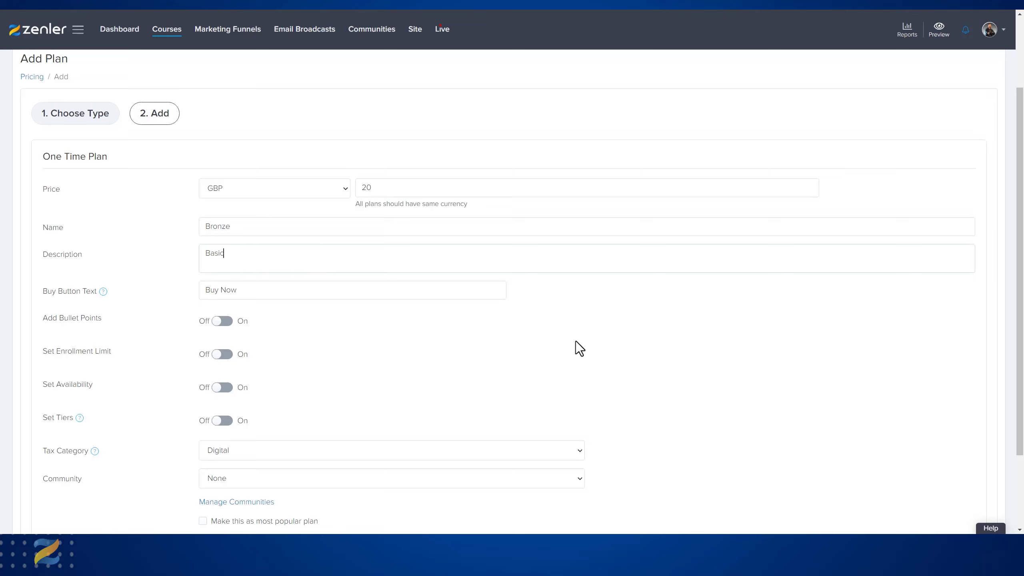
text( Course Access)
Change the plan's buy button text to "BRONZE ACCESS"
triple_click(240, 290)
text(BRINZE ACCESS)
click(218, 289)
key(BackSpace)
text(O)
Turn on Set Tiers for the Bronze plan
scroll(652, 363, down, 3)
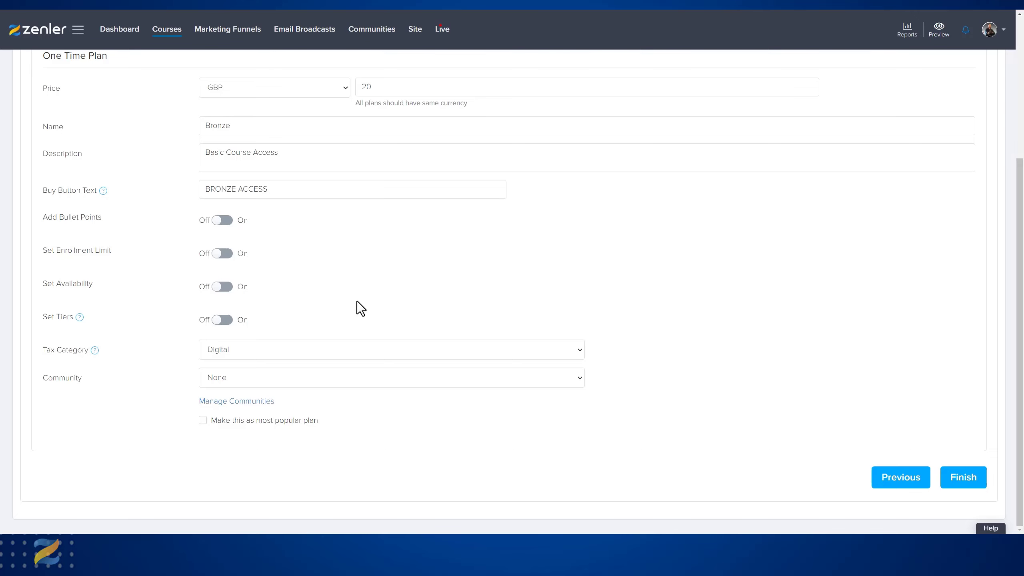
scroll(405, 274, up, 4)
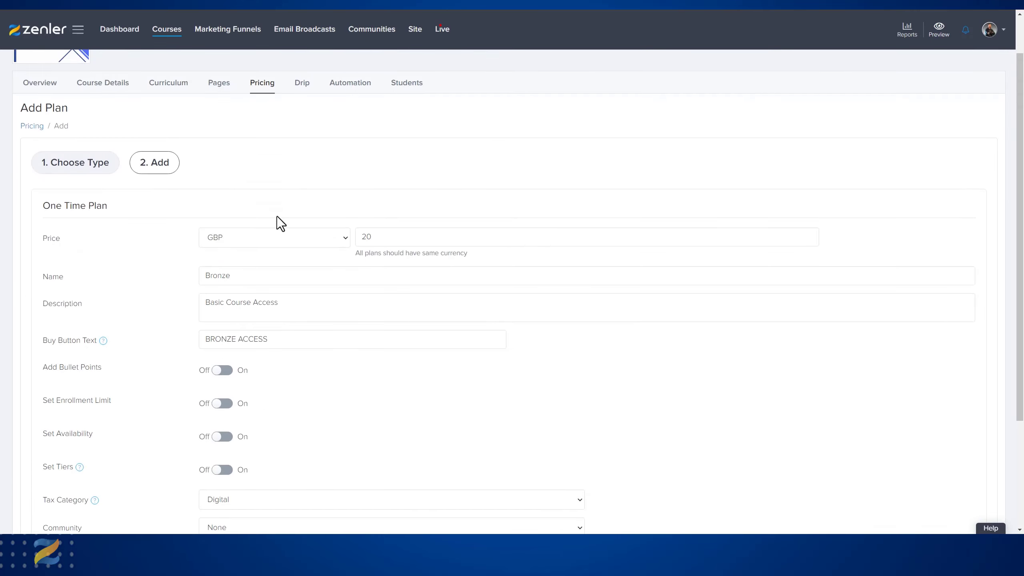
scroll(283, 231, down, 4)
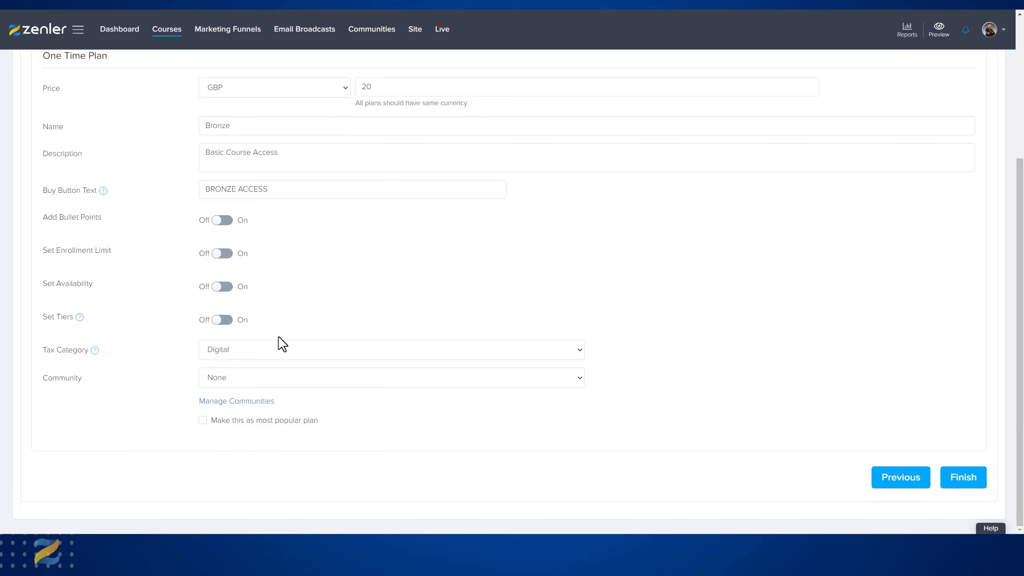
click(227, 320)
click(228, 321)
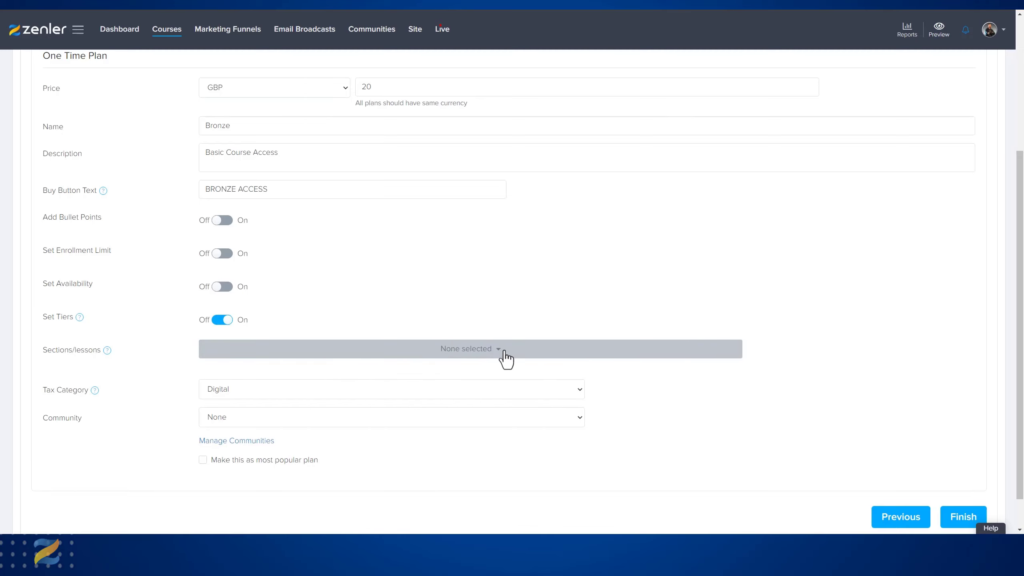
Open the sections/lessons list, collapse the Gold, Silver and Bronze sections, and include the Bronze section in the plan
click(505, 353)
scroll(507, 282, down, 5)
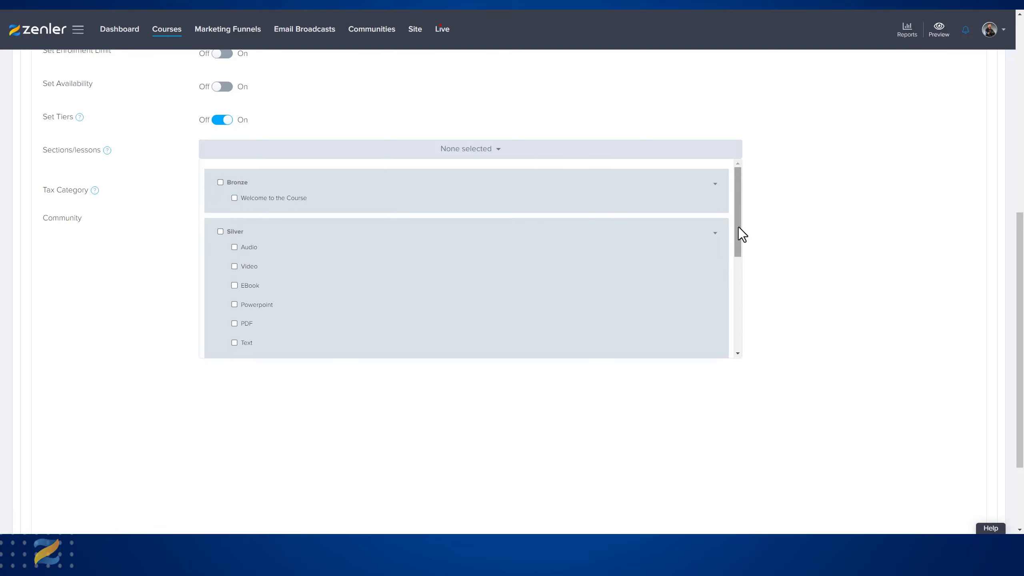
drag(739, 228, 727, 336)
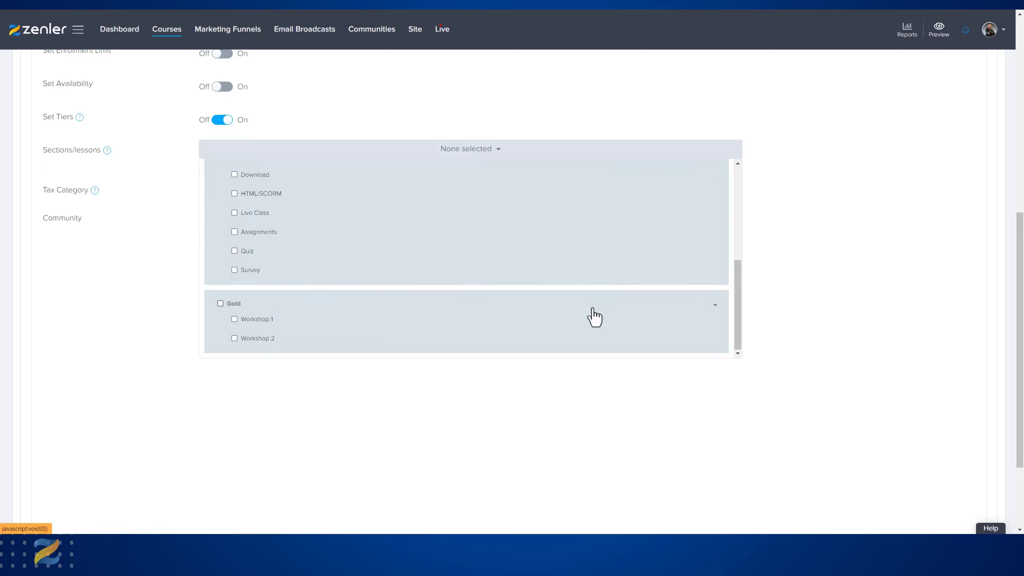
click(716, 313)
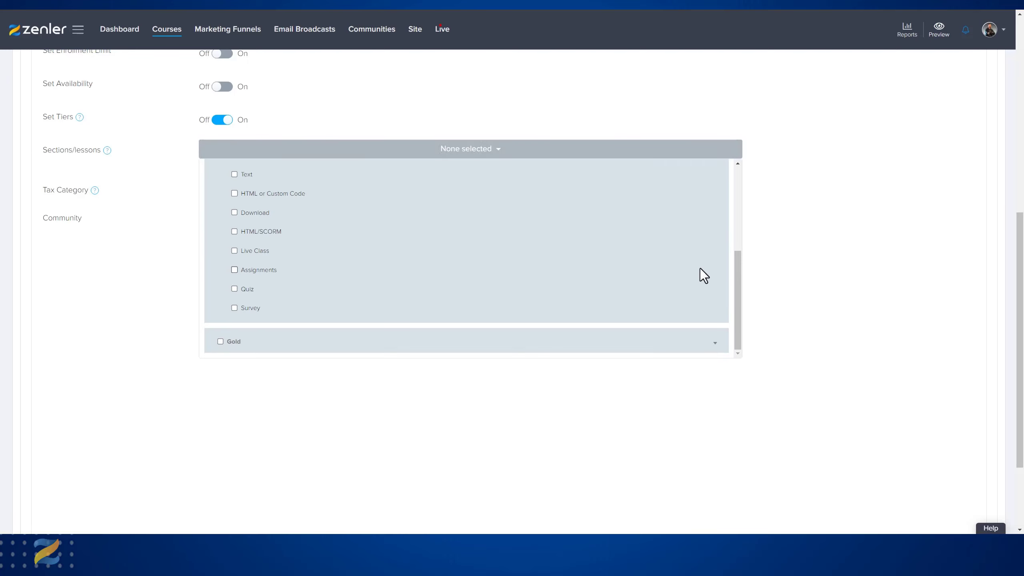
scroll(701, 269, up, 4)
click(716, 240)
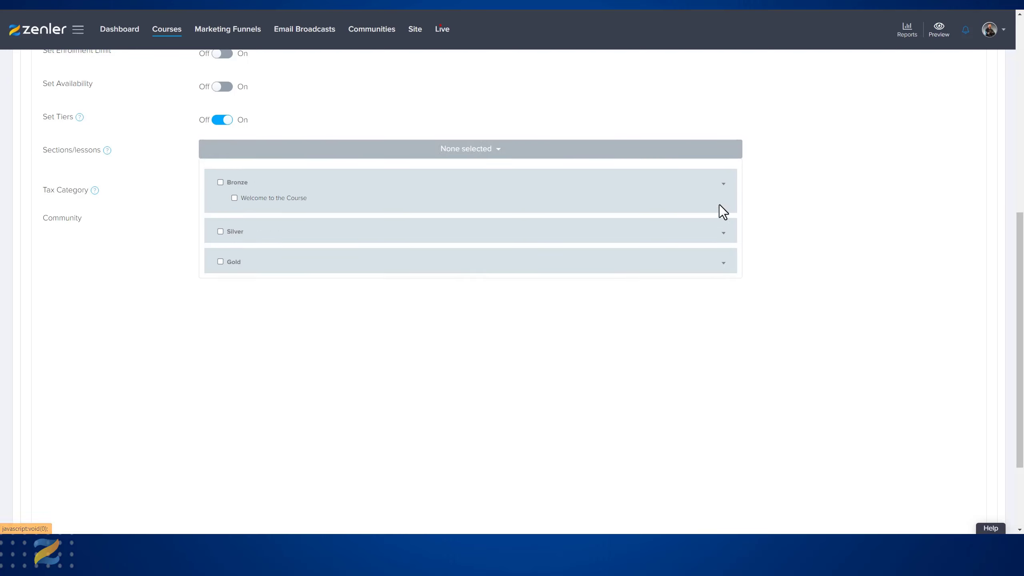
click(726, 190)
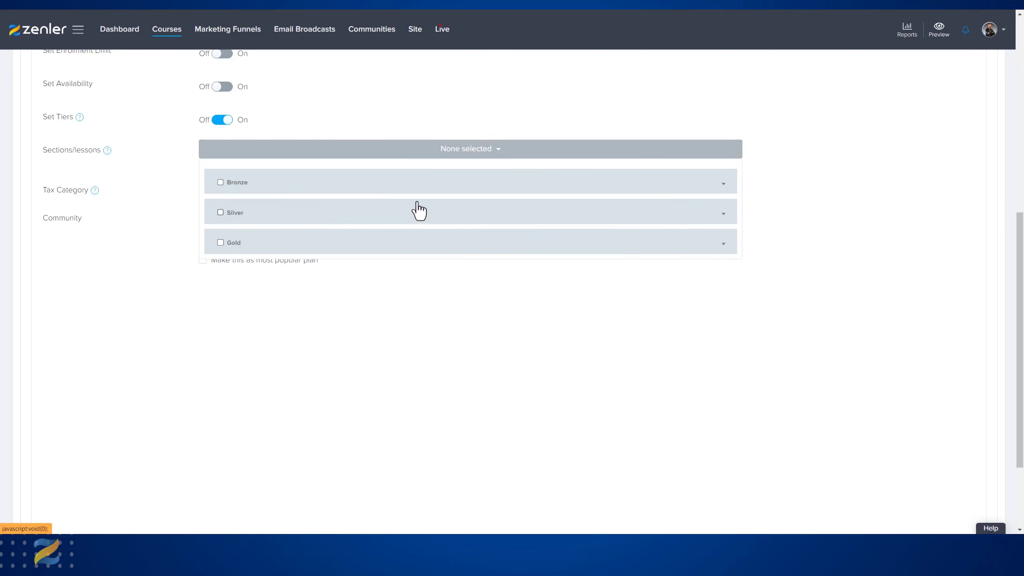
click(220, 183)
Expand the Bronze section, clear its selection and reselect its Welcome to the Course lesson
scroll(786, 279, up, 6)
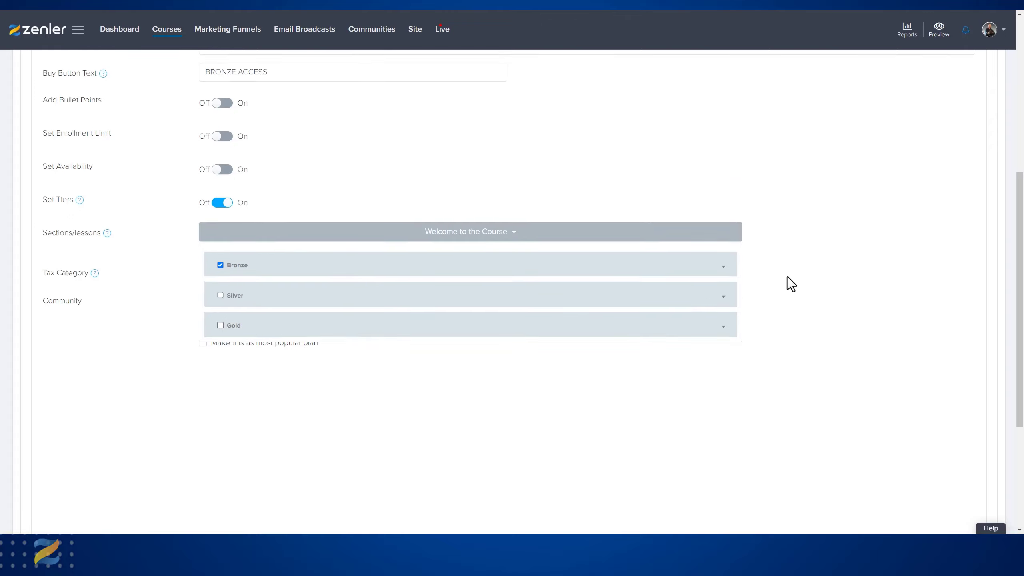
scroll(449, 285, down, 5)
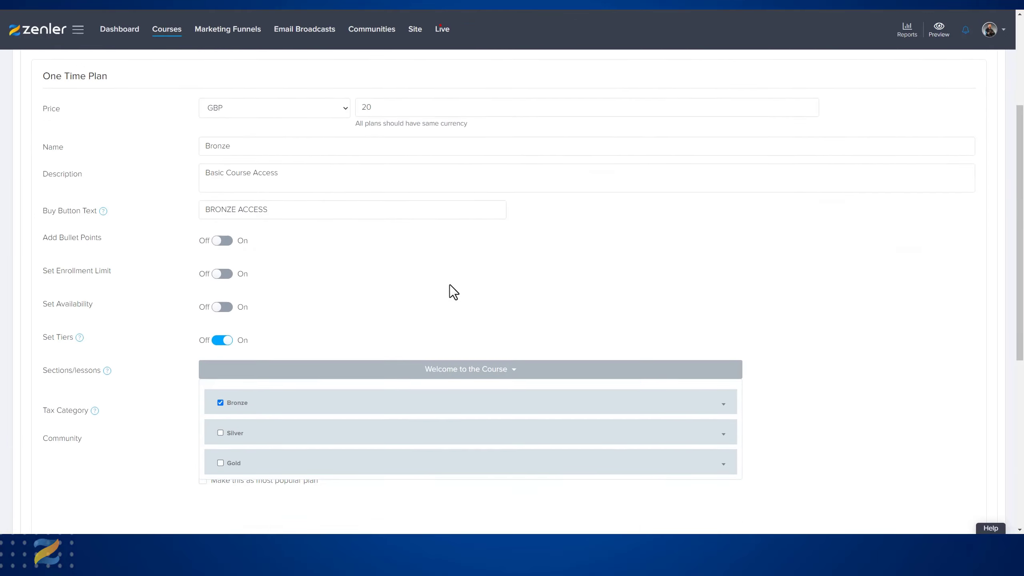
click(724, 285)
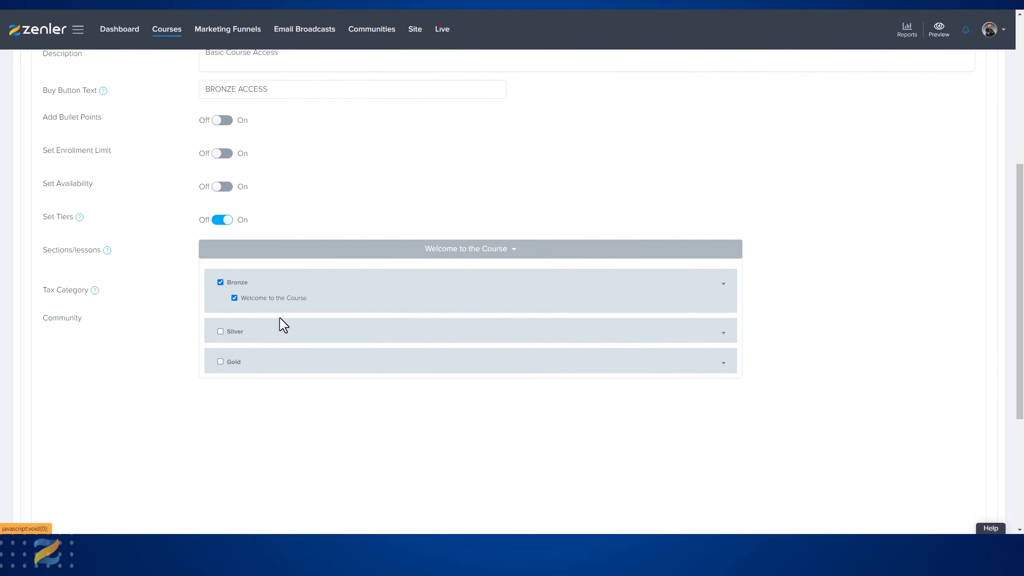
click(220, 282)
click(235, 298)
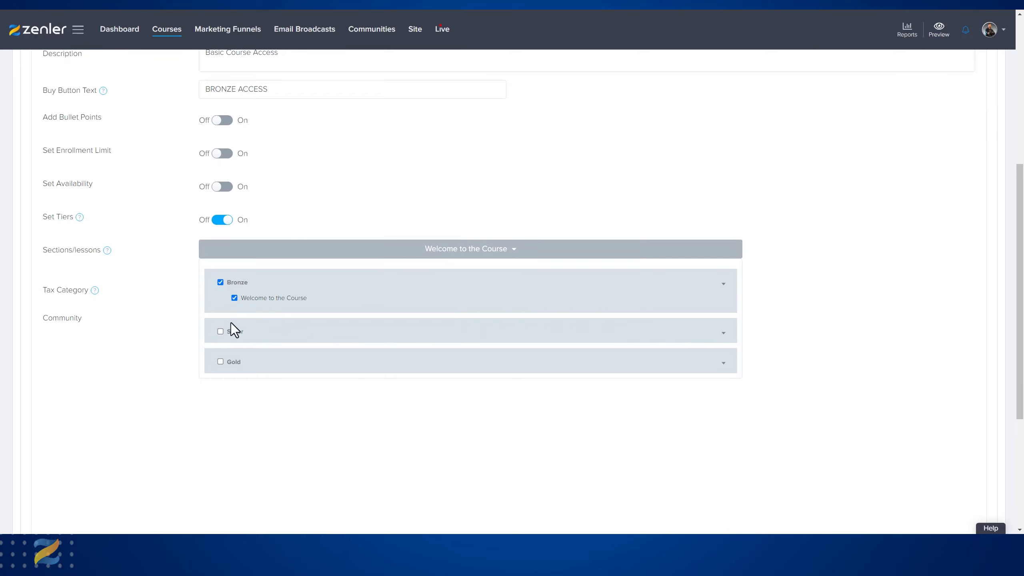
Try including the whole Silver section, and then only its Video and Powerpoint lessons, before clearing them and collapsing the section
click(220, 332)
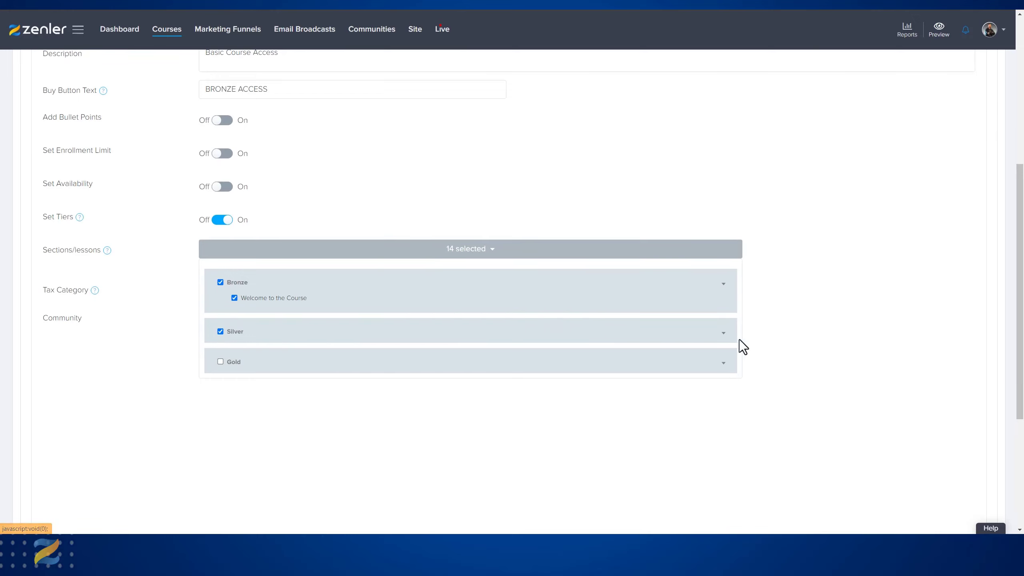
click(723, 334)
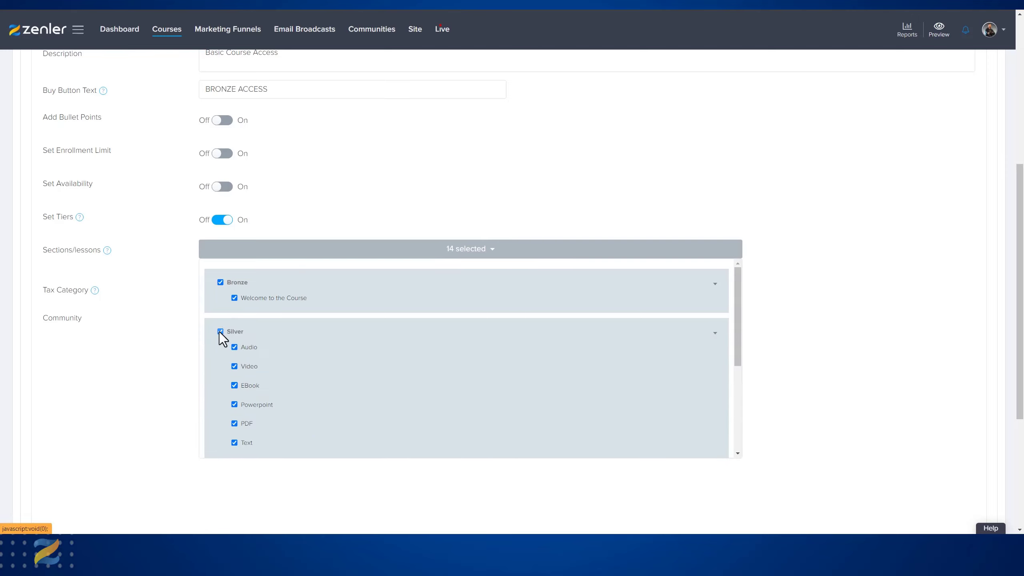
click(220, 331)
click(234, 366)
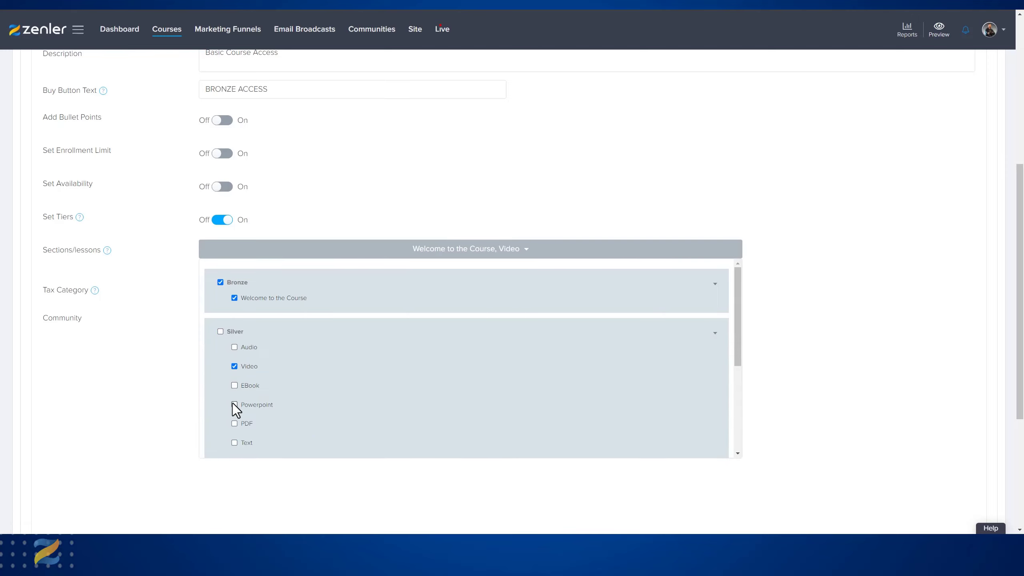
click(234, 404)
click(234, 405)
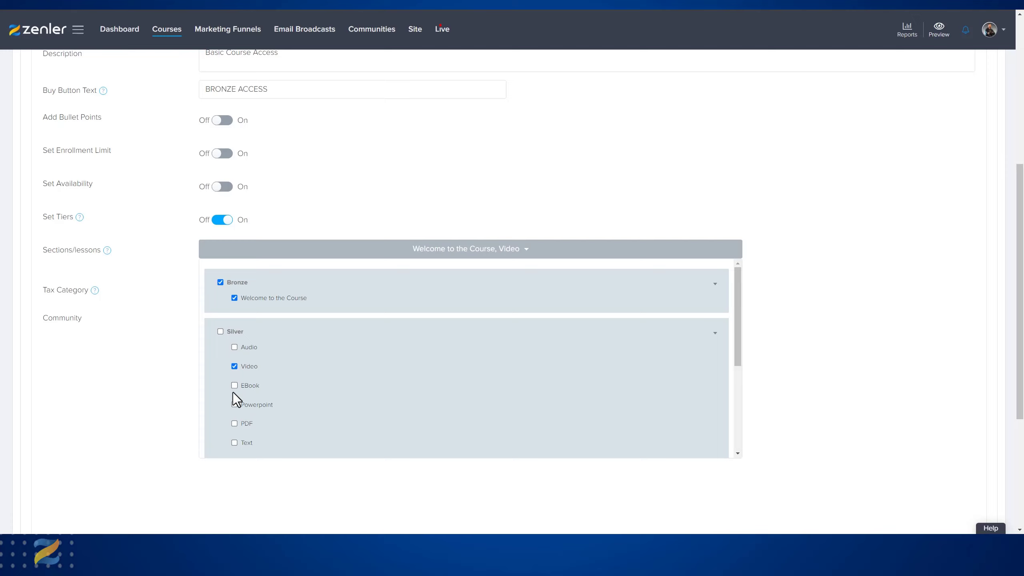
click(234, 367)
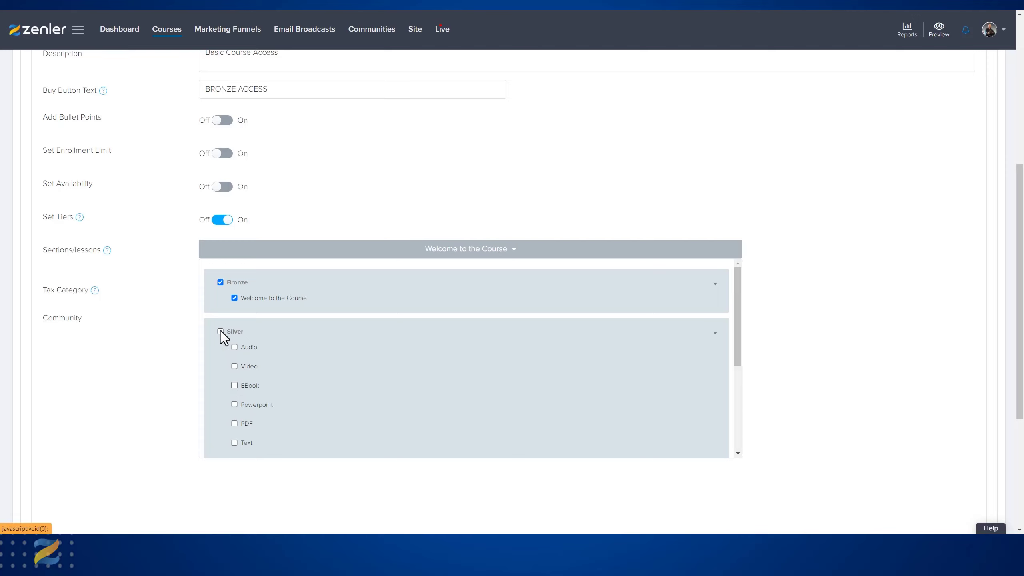
click(715, 334)
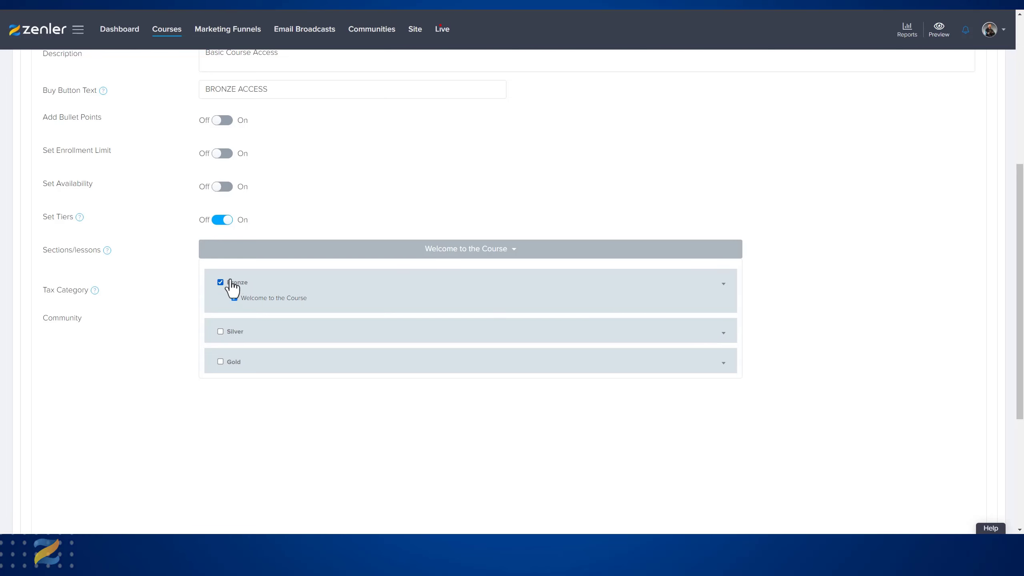
Close the sections/lessons list and finish adding the Bronze pricing plan
click(804, 336)
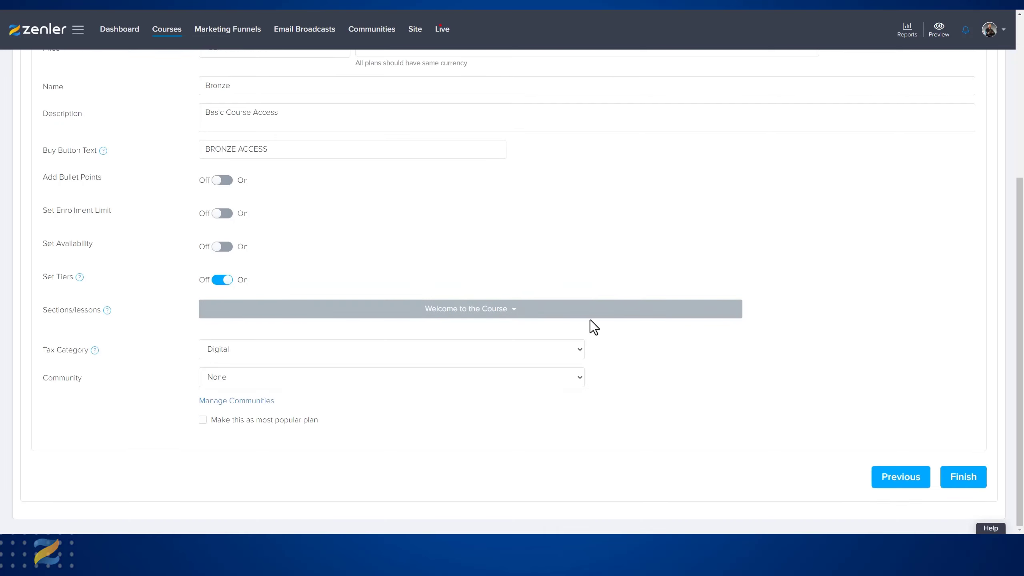
click(964, 486)
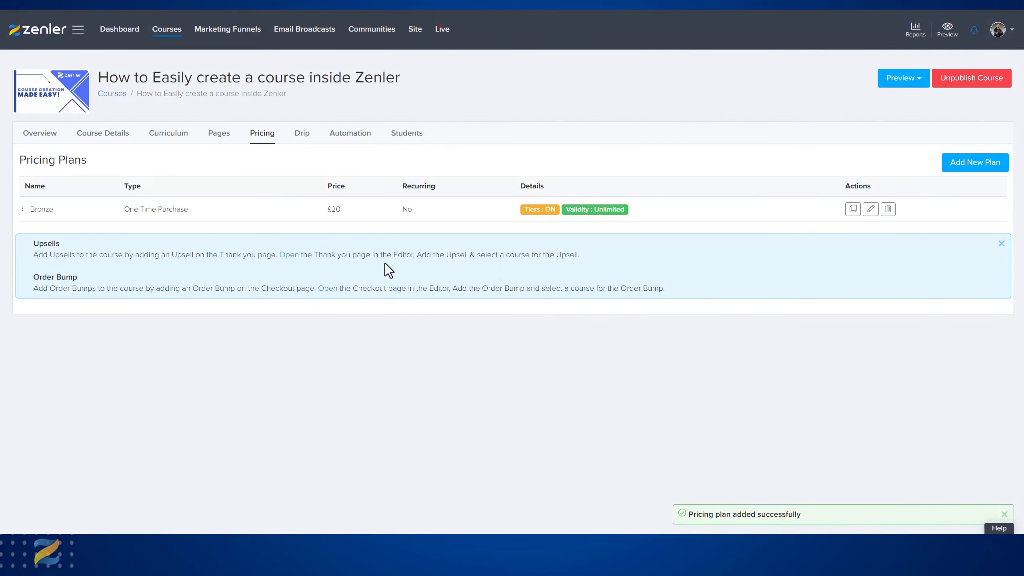
drag(30, 208, 216, 210)
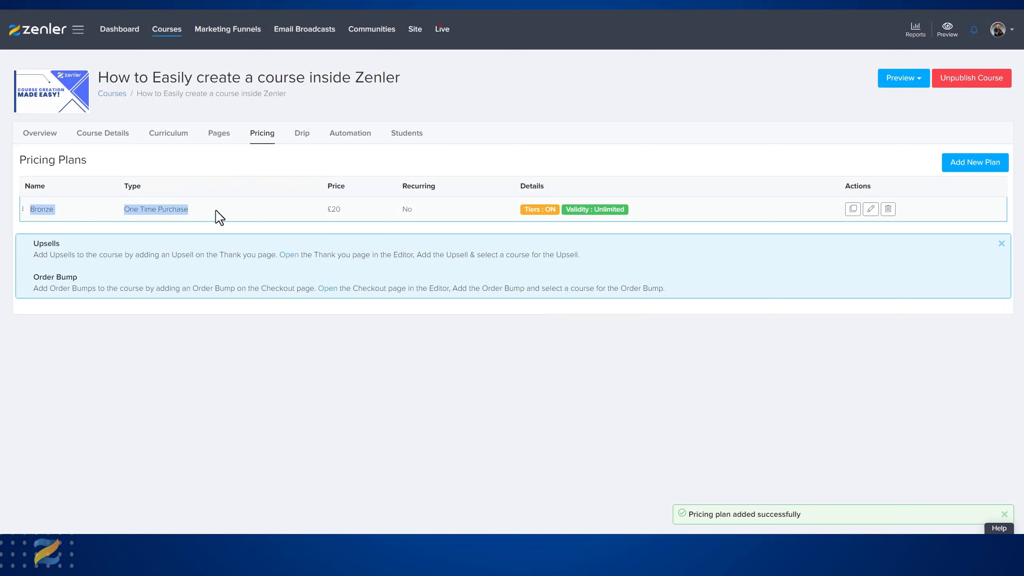
click(332, 378)
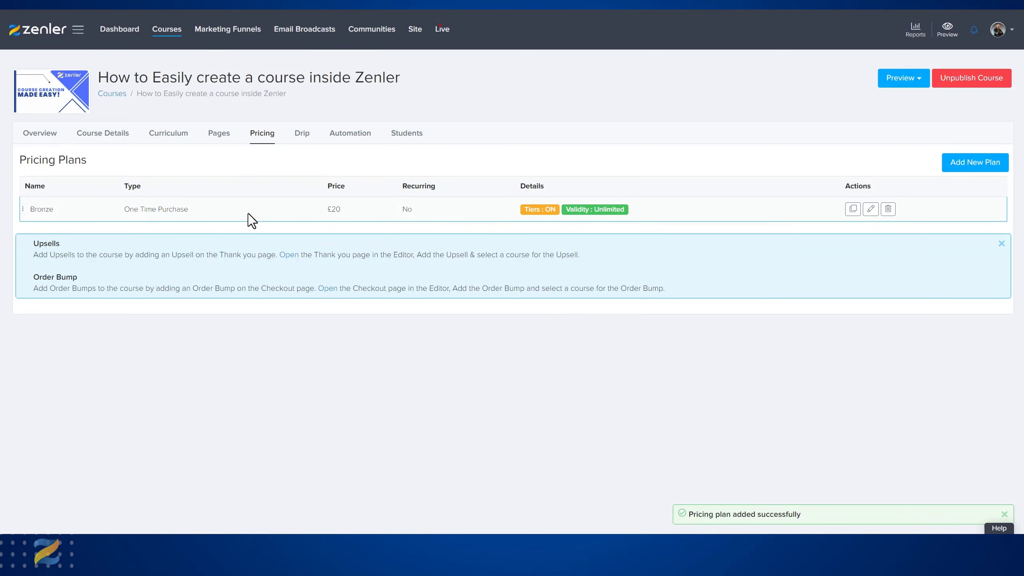
Clone the Bronze pricing plan as a One Time Purchase plan
click(853, 209)
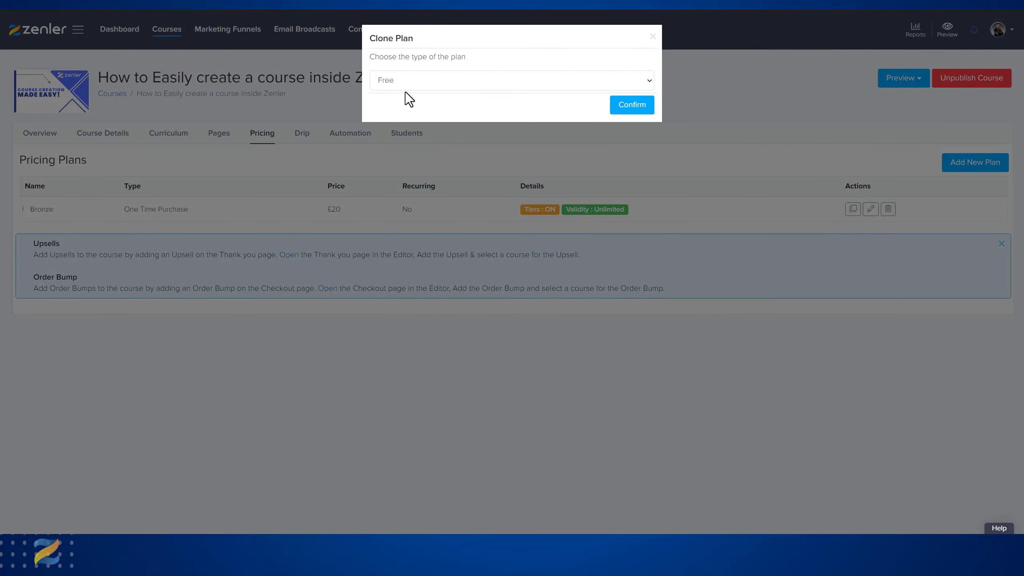
click(647, 83)
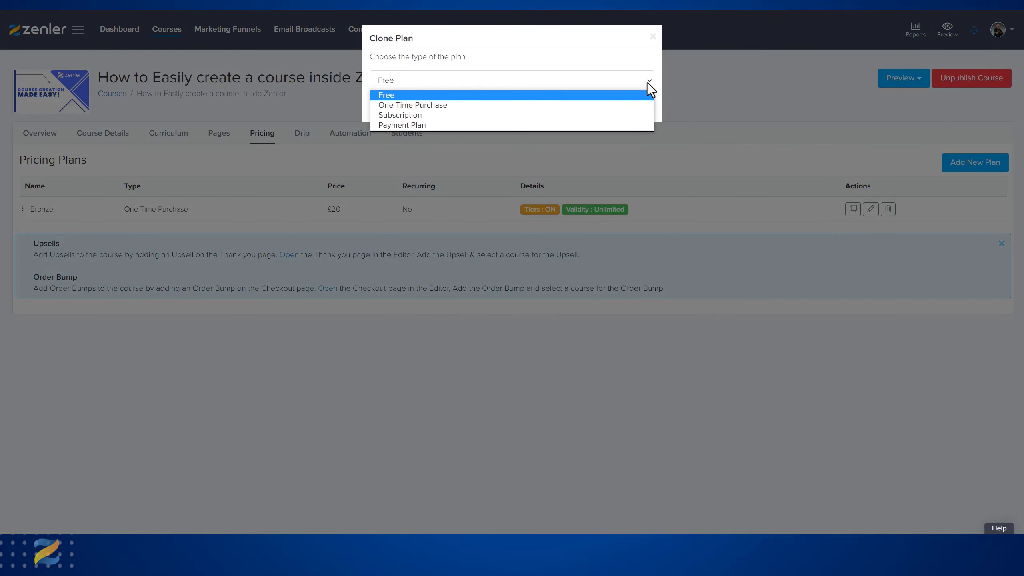
click(421, 107)
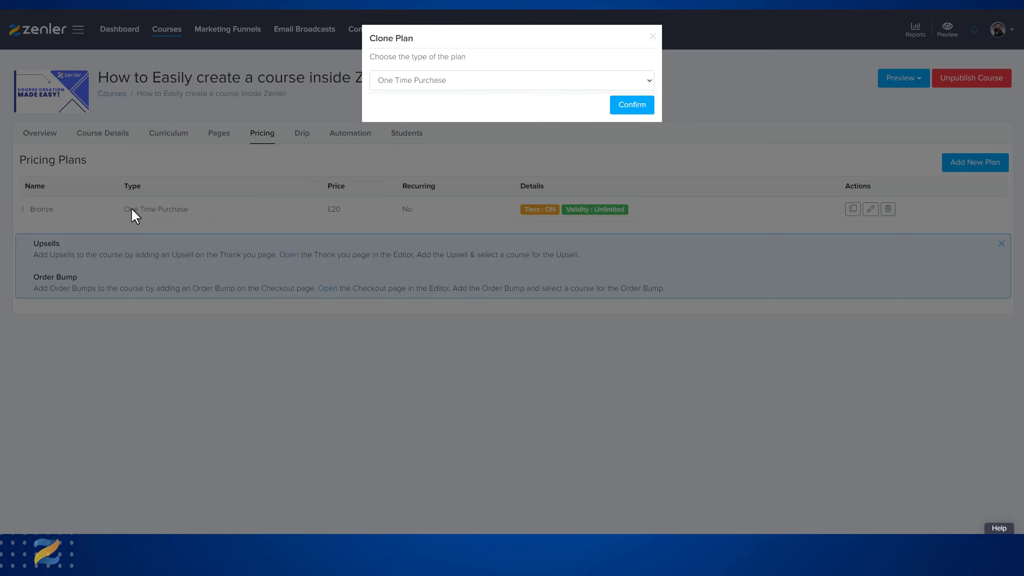
click(642, 112)
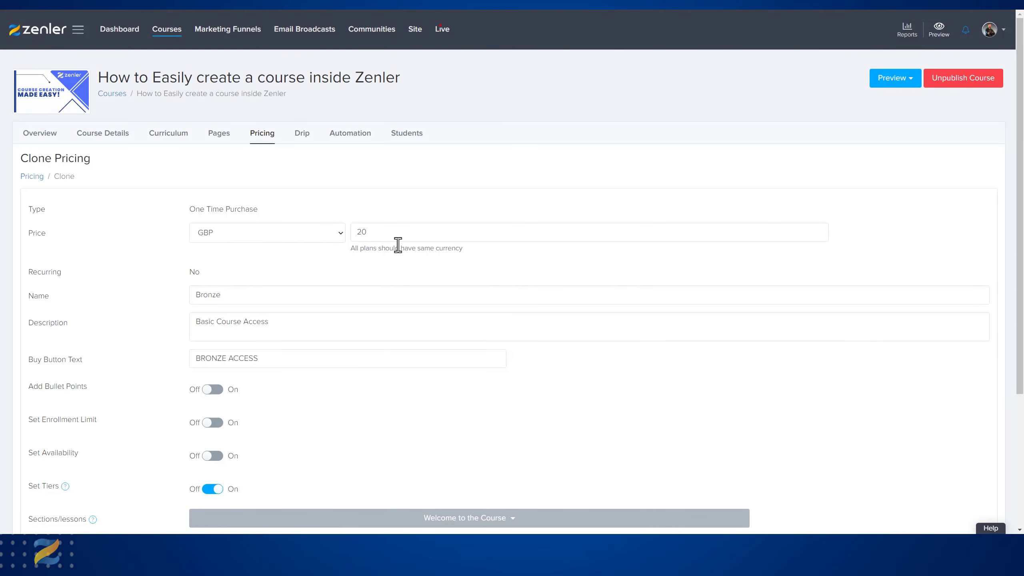
Set the cloned plan's price to 40 and its name to "Silver"
drag(367, 232, 355, 233)
text(40)
double_click(207, 287)
text(Silver)
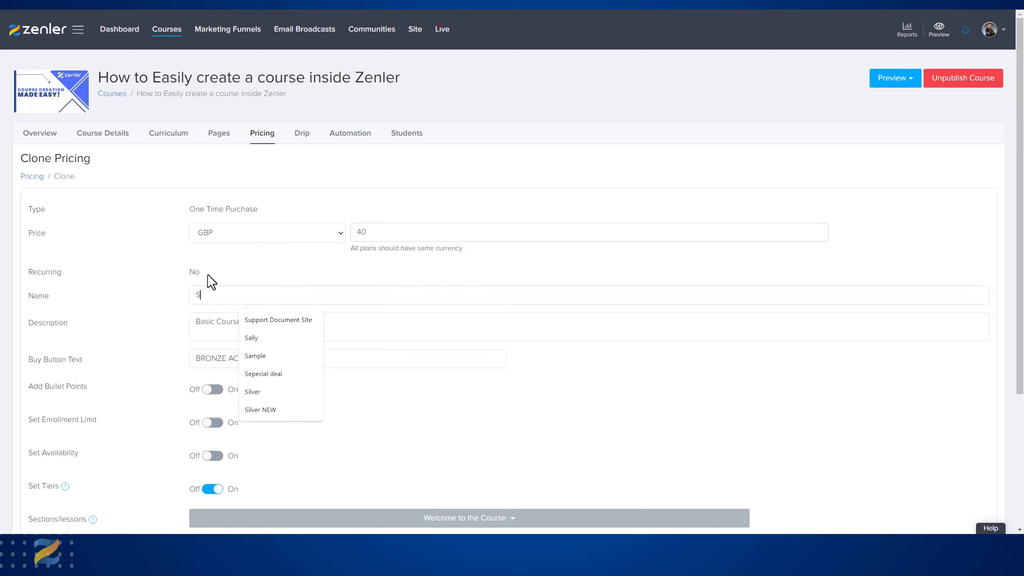
Change the Silver plan's description to "Intermediate Course Access" and its buy button text to "SILVER ACCESS"
click(218, 328)
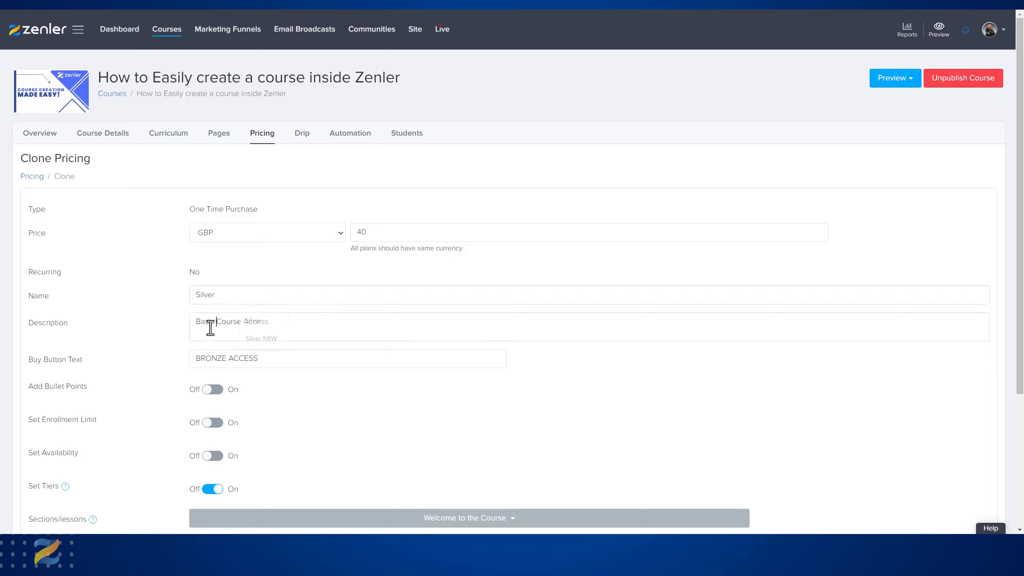
drag(214, 325, 184, 320)
text(Intermediate)
drag(228, 359, 192, 359)
text(SILVER)
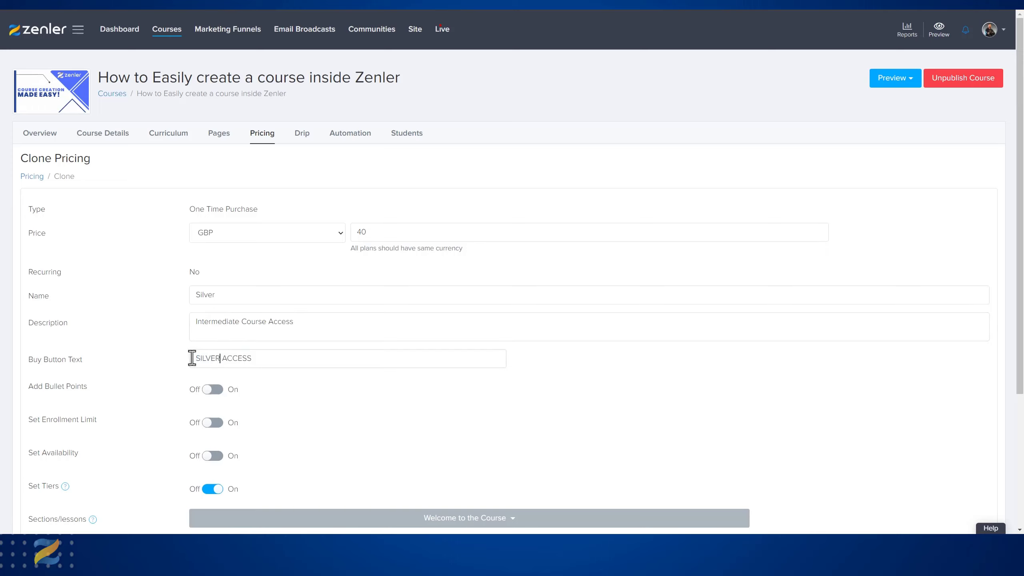
Include the whole Silver section in the Silver plan's sections/lessons alongside Bronze, collapse both sections and close the list
scroll(613, 416, down, 3)
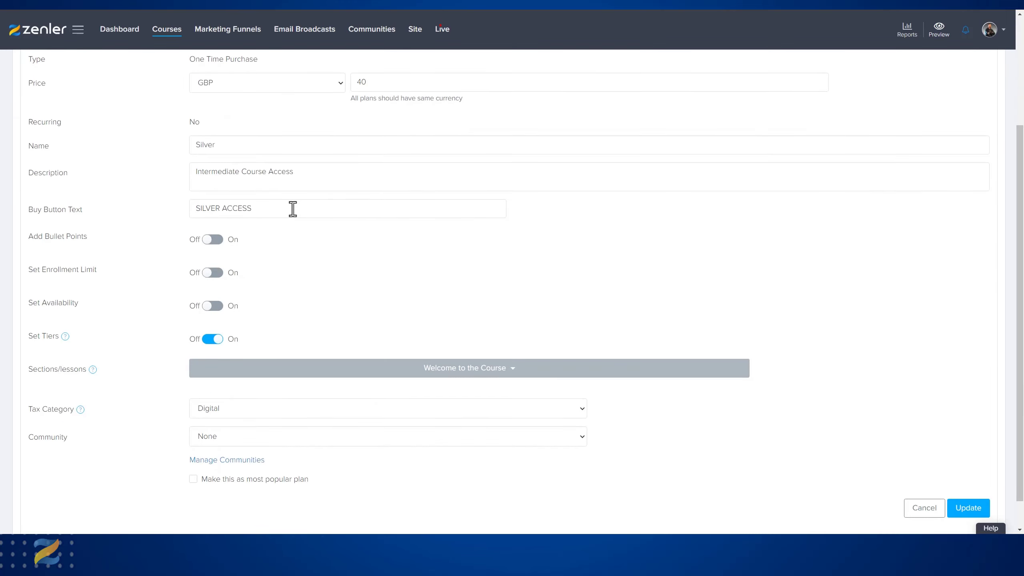
click(503, 370)
scroll(529, 329, down, 1)
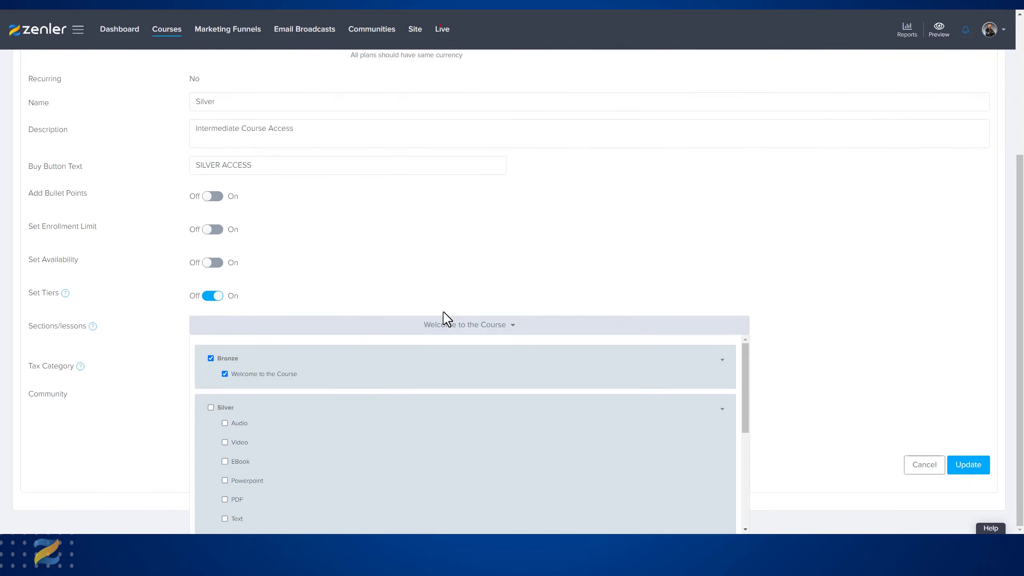
click(210, 407)
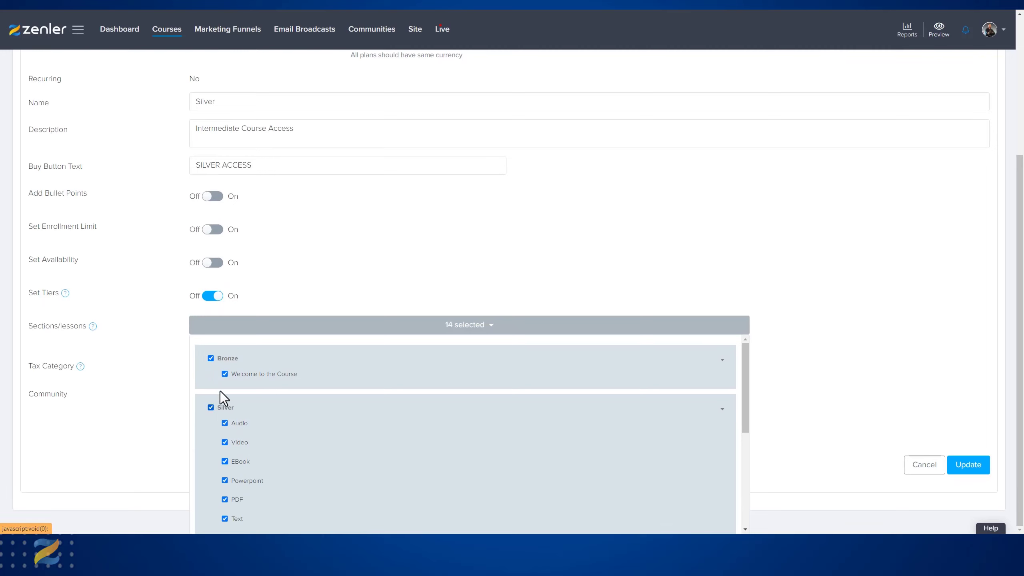
click(723, 410)
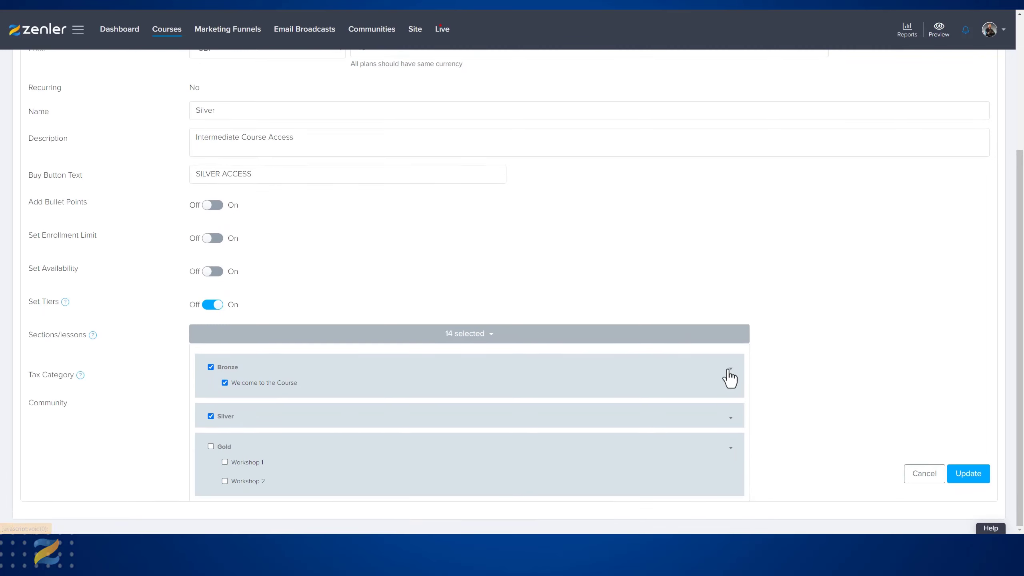
click(730, 364)
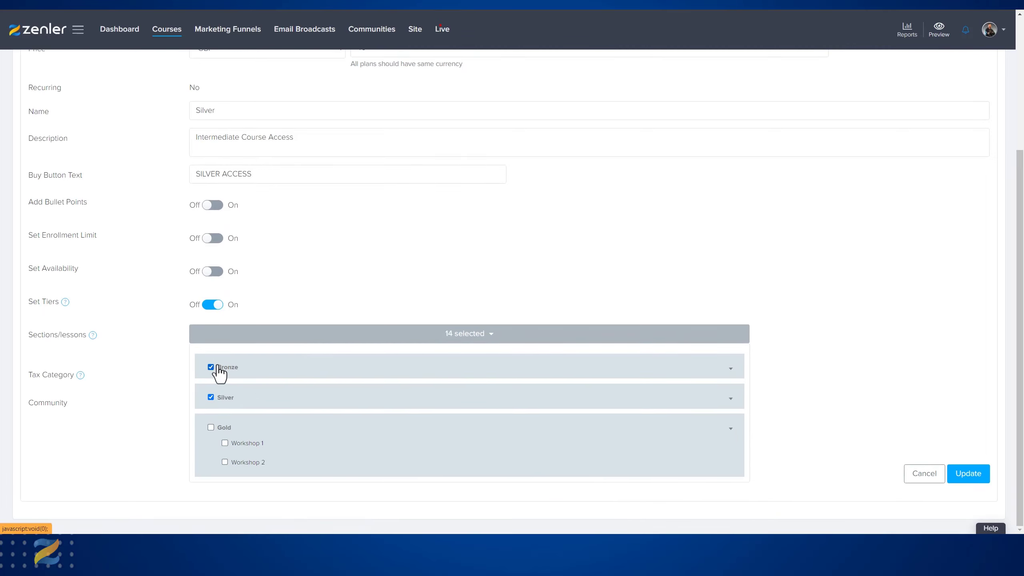
click(829, 395)
Review the Silver plan's settings and save it as a new pricing plan
scroll(503, 275, up, 4)
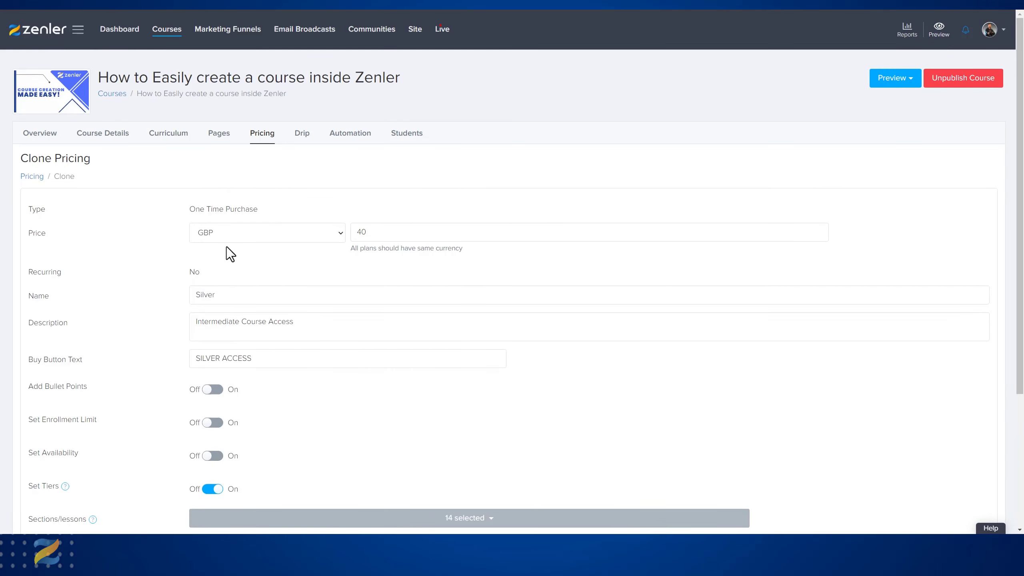
scroll(379, 316, down, 5)
click(959, 477)
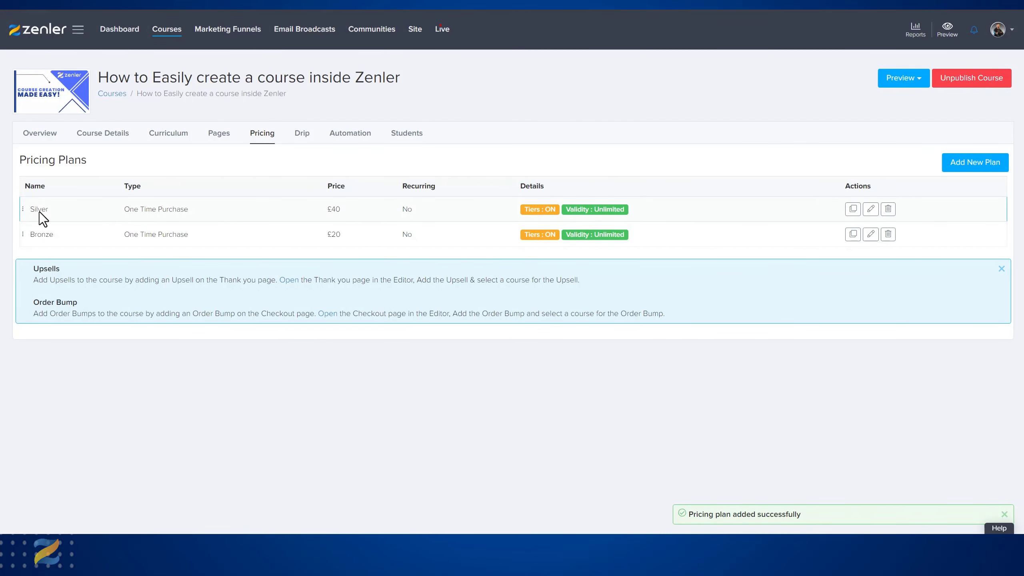
Clone the Silver pricing plan as a One Time Purchase plan
click(854, 210)
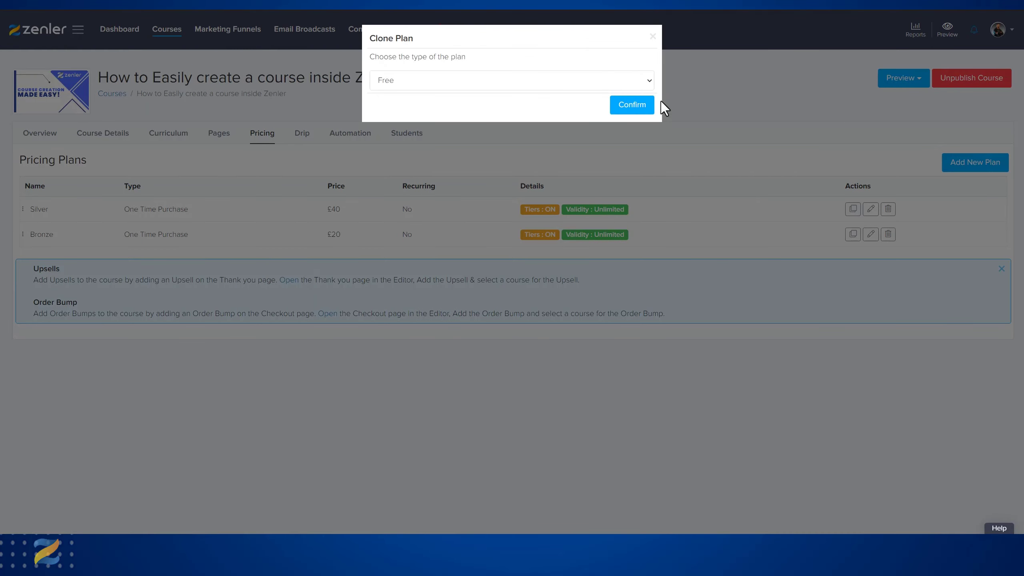
click(646, 84)
click(433, 105)
click(645, 106)
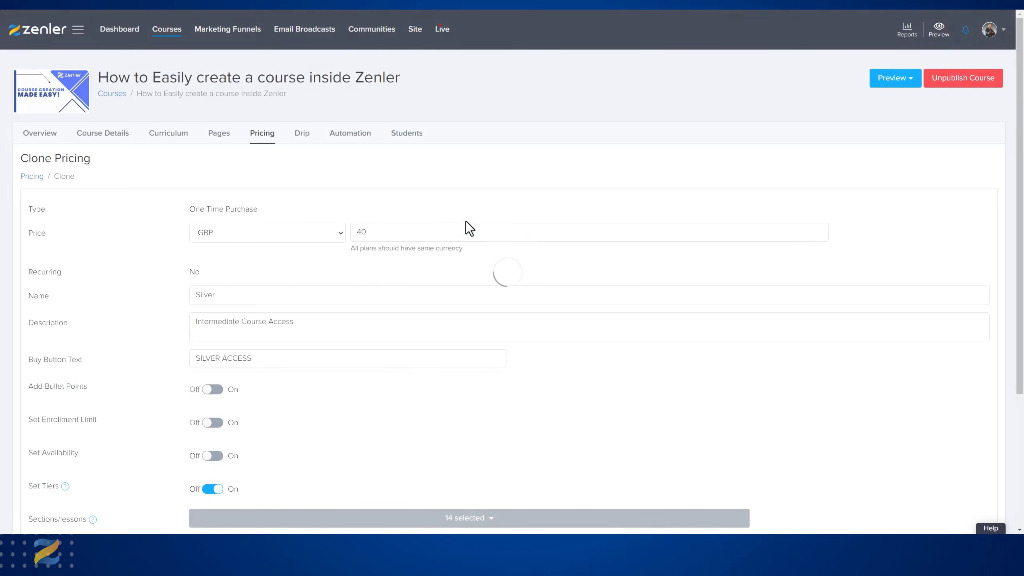
Name the cloned plan "Gold", with description "Advanced Course Access" and buy button text "GOLD ACCESS"
double_click(223, 293)
text(Gold)
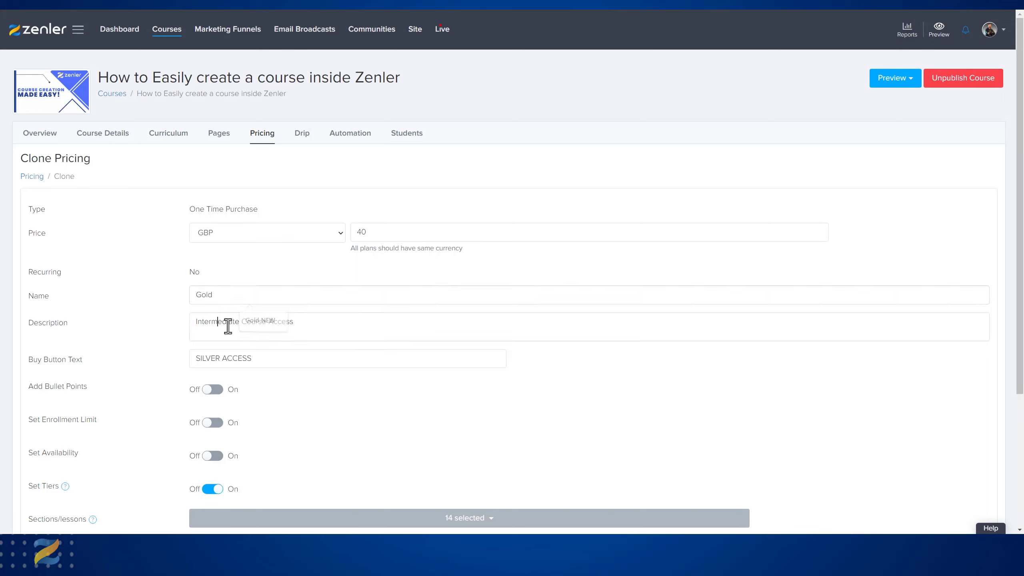
drag(239, 322, 176, 322)
text(Advanced)
drag(220, 358, 178, 357)
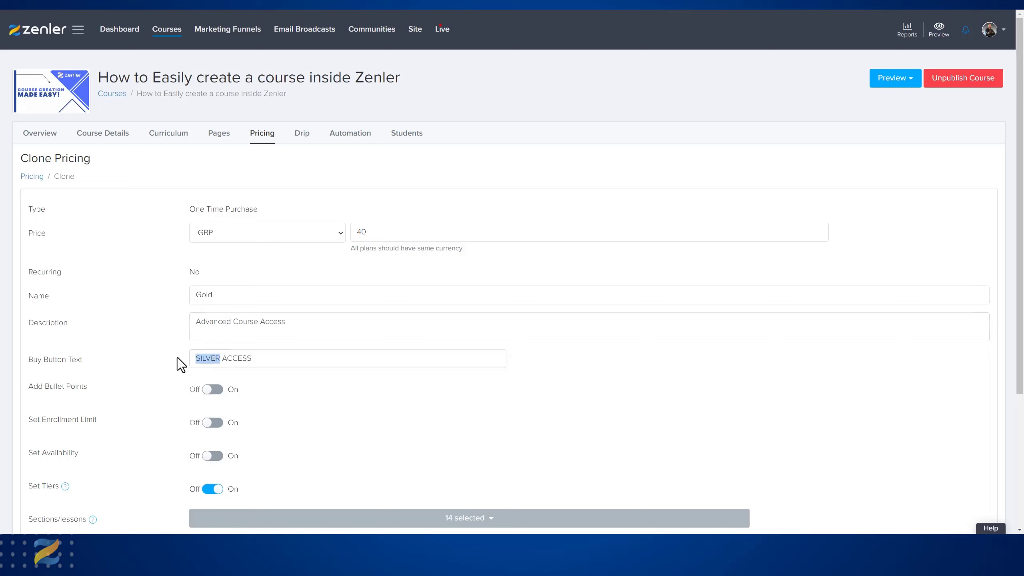
text(GOLD)
Include the whole Gold section in the Gold plan's sections/lessons, collapsing the Bronze and Silver sections
scroll(521, 390, down, 5)
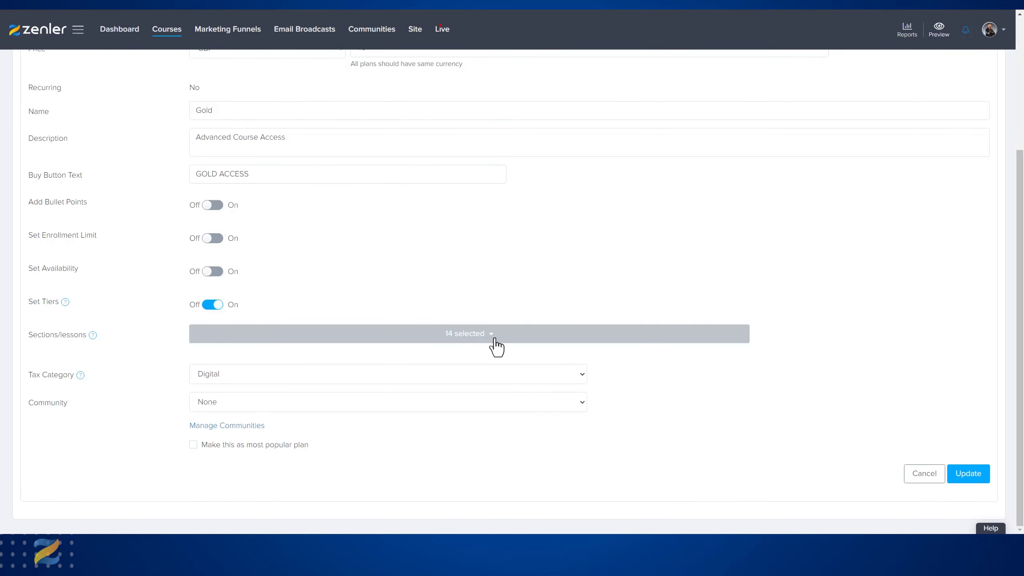
click(529, 329)
scroll(571, 284, down, 1)
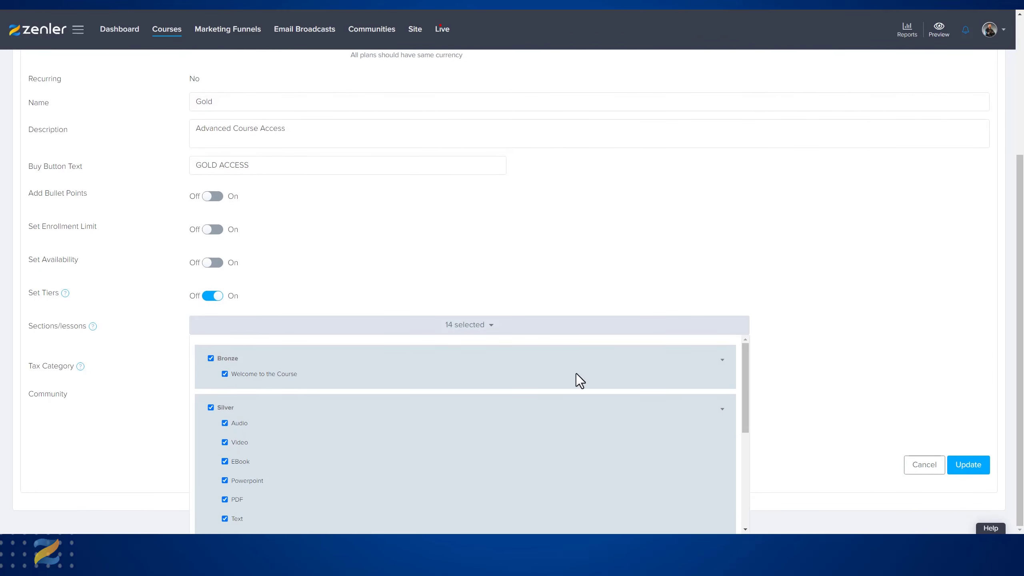
click(723, 360)
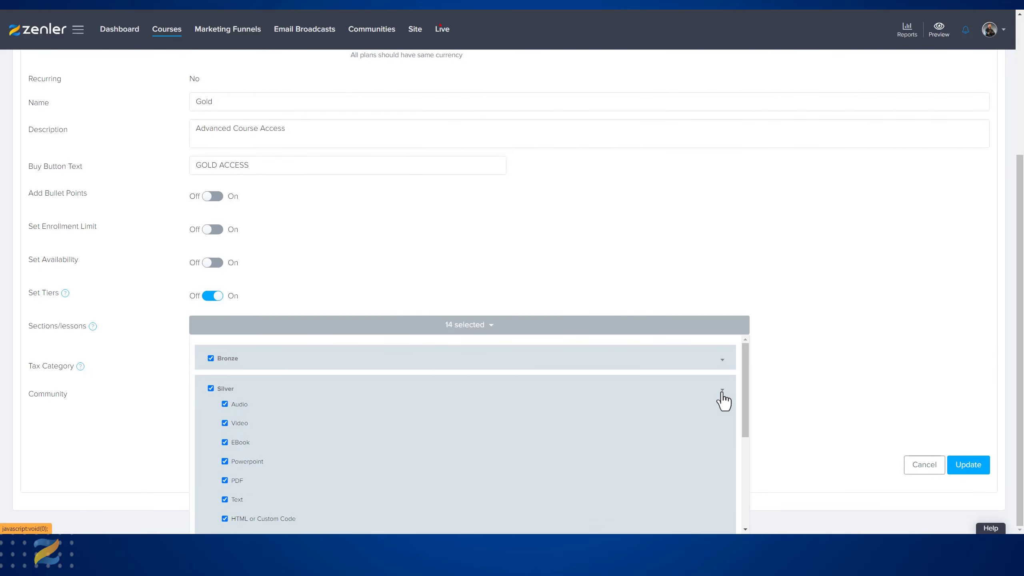
click(722, 390)
click(211, 427)
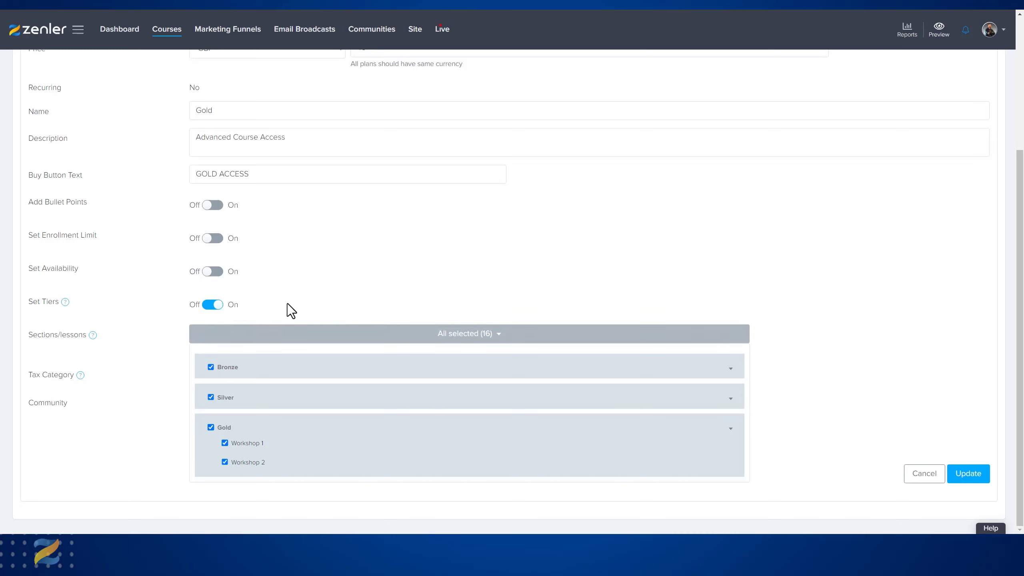
Turn the Gold plan's tiers off and on again, and review its sections/lessons selection
click(212, 305)
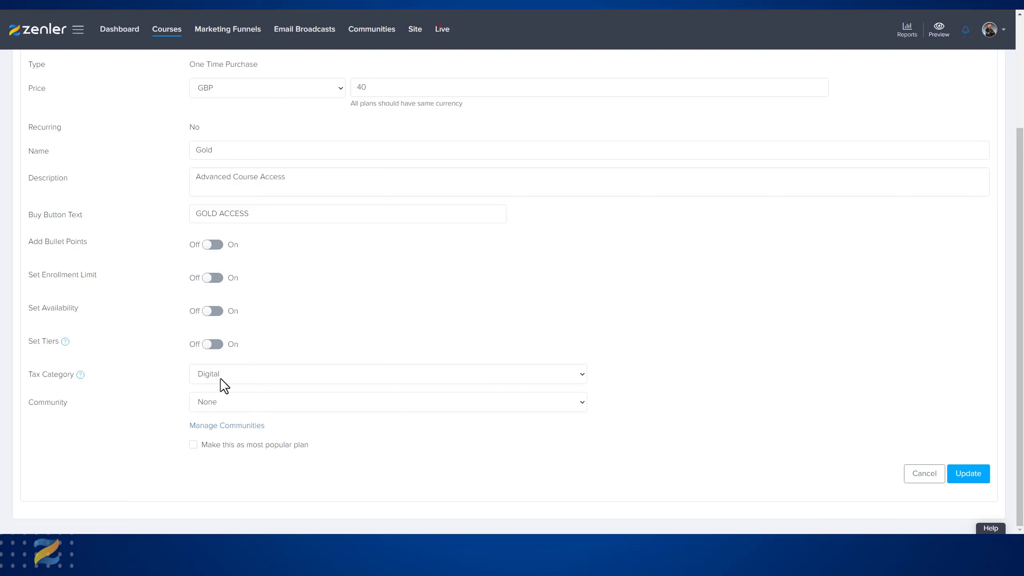
click(226, 346)
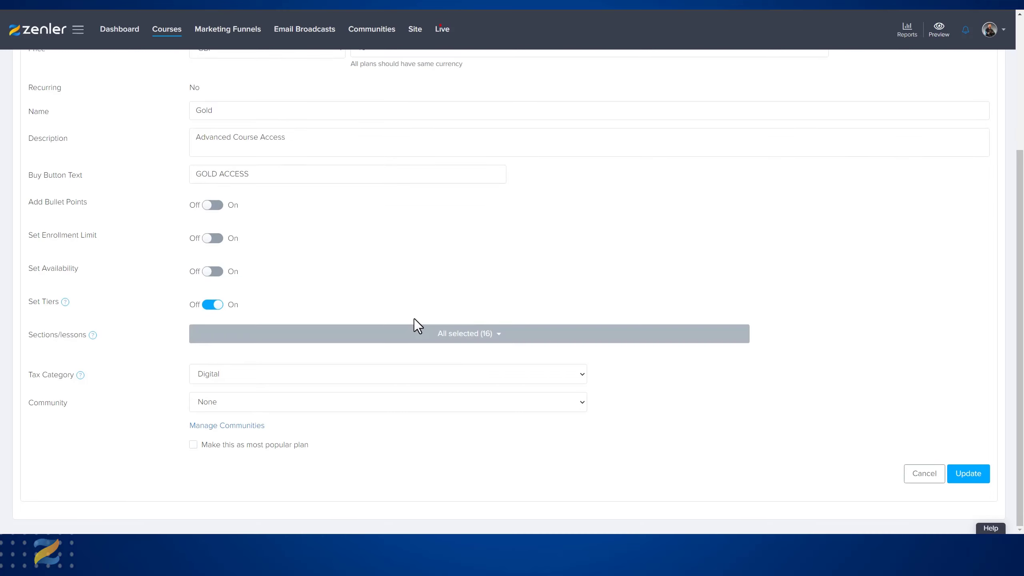
click(501, 339)
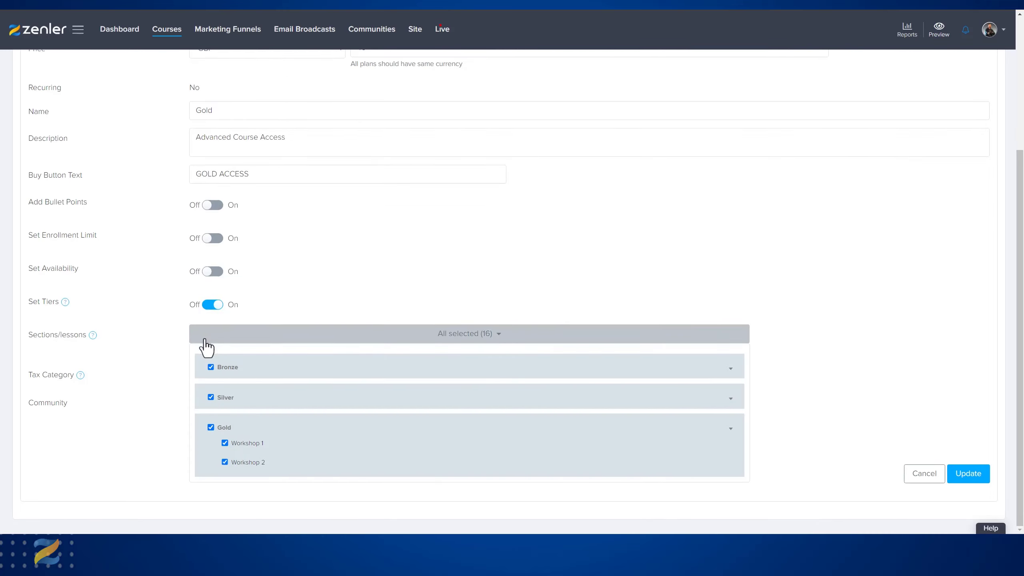
click(283, 328)
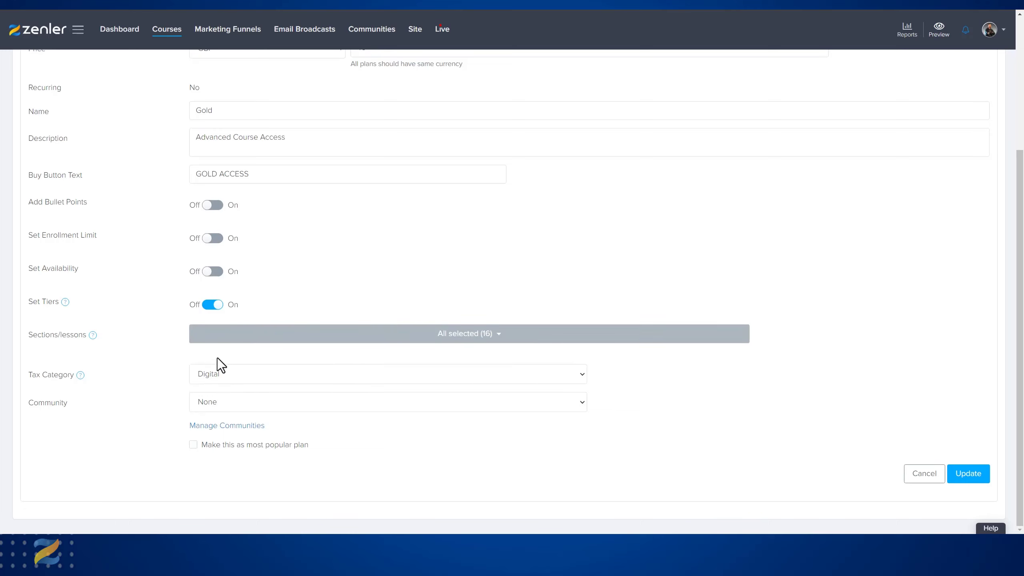
click(494, 341)
click(440, 287)
Set the Gold plan's price to 60 and save the plan
scroll(830, 382, up, 5)
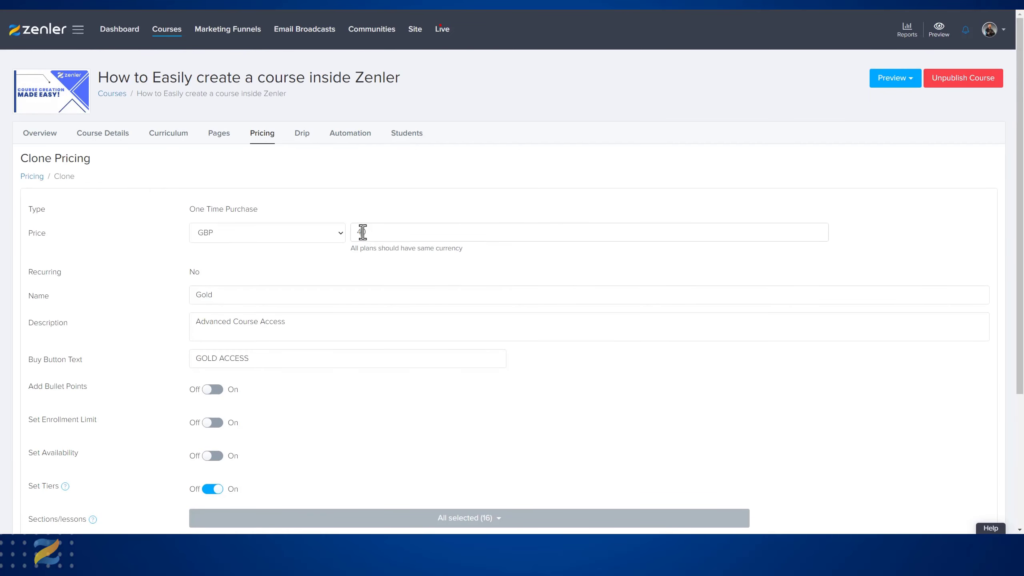
drag(363, 232, 357, 232)
scroll(914, 404, down, 5)
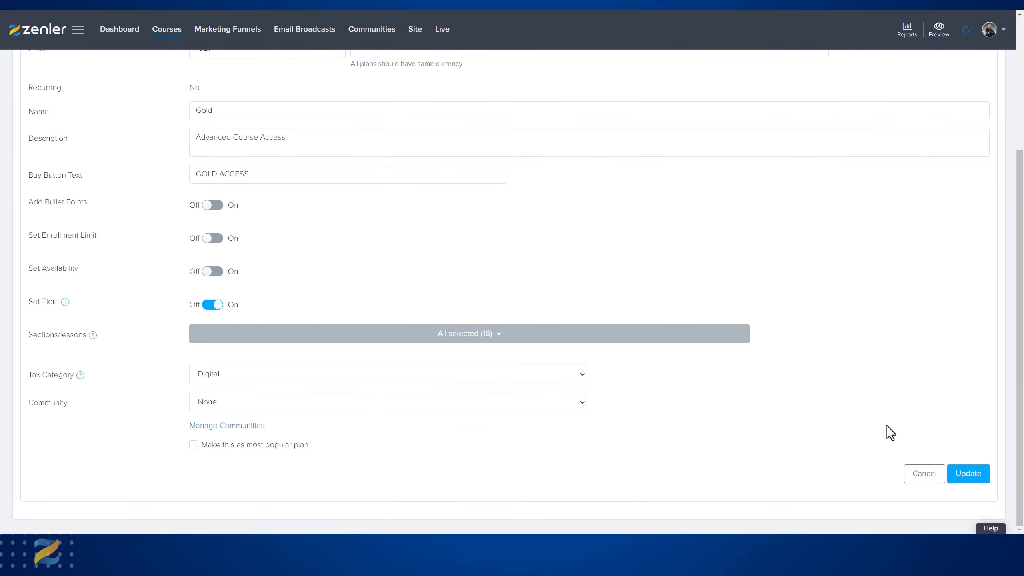
click(955, 479)
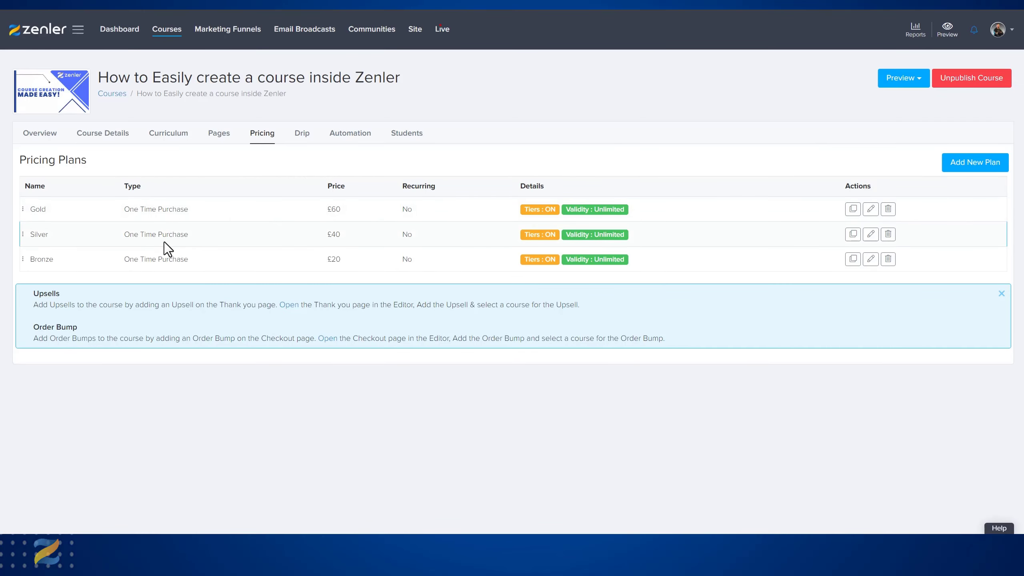
Edit the Silver plan to make it the most popular plan and save the change
click(870, 236)
scroll(466, 363, down, 5)
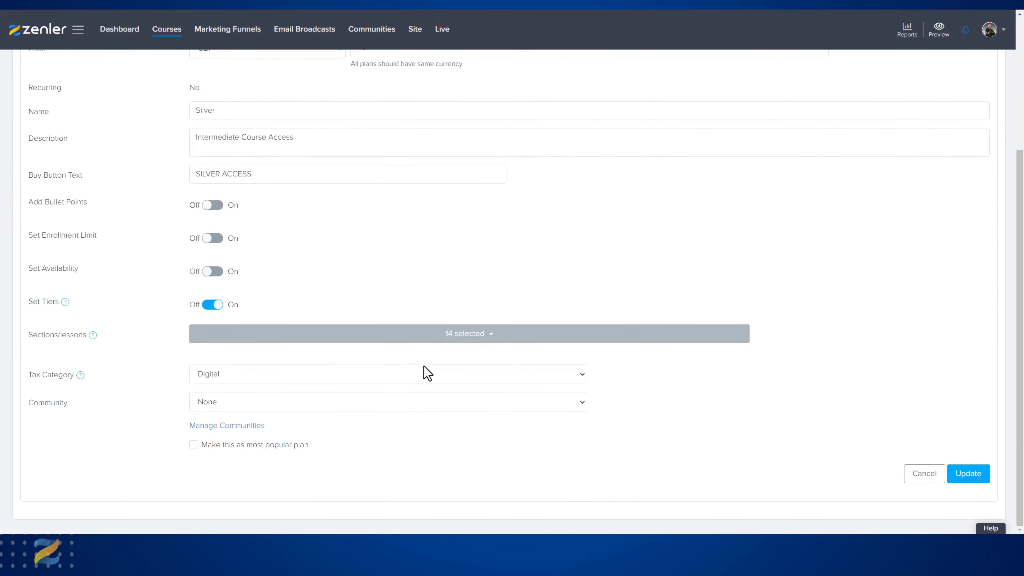
click(194, 446)
click(968, 474)
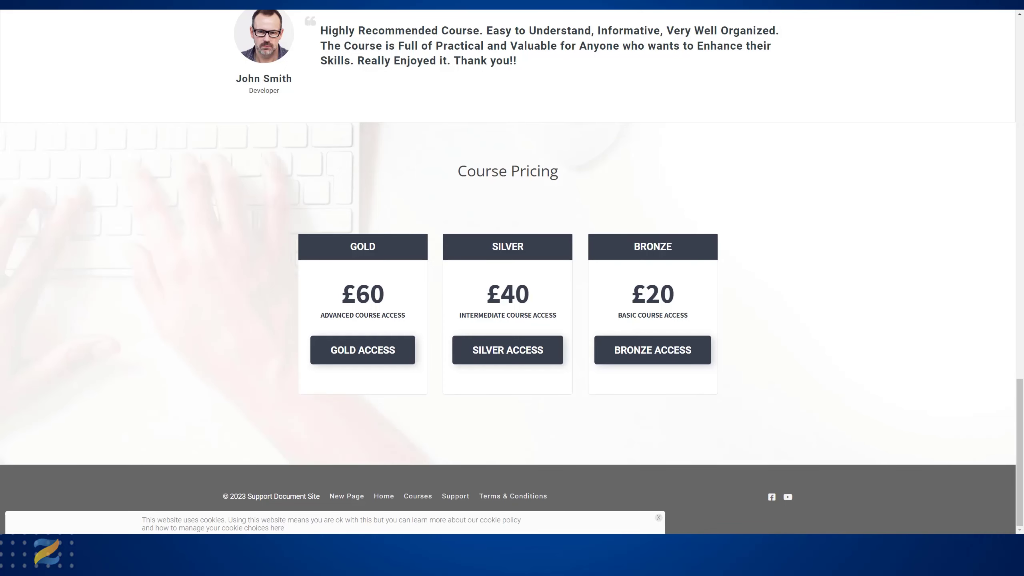
Reload the course sales page and check the Silver plan's label in the Course Pricing section
key(F5)
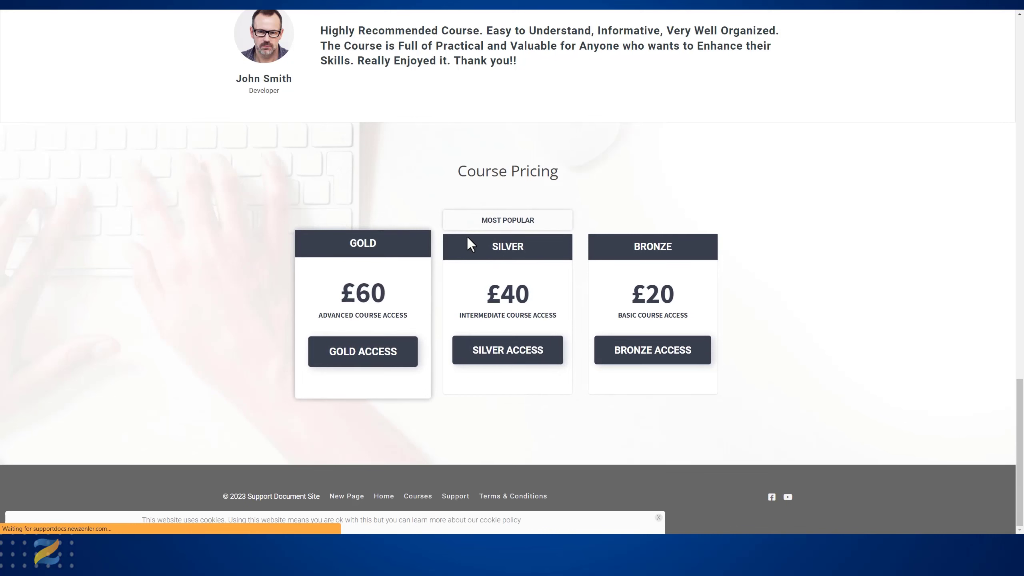
drag(541, 216, 456, 218)
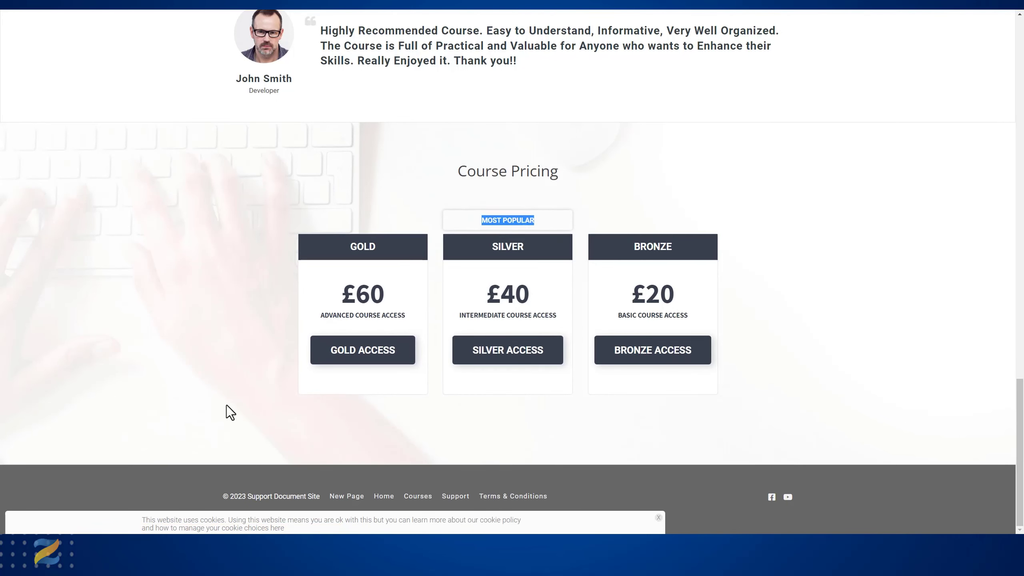
click(193, 402)
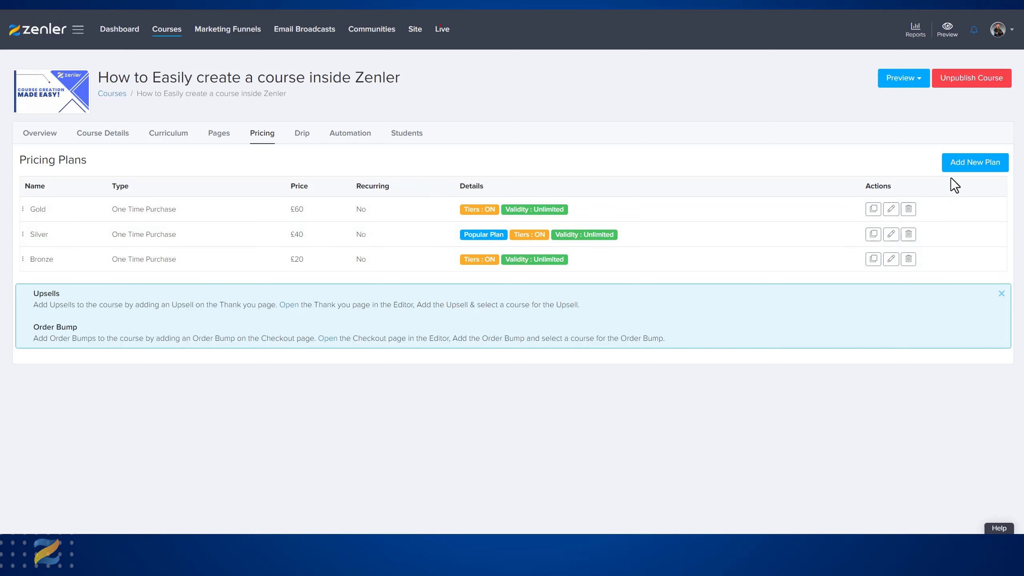
Start adding another pricing plan to the course
click(970, 167)
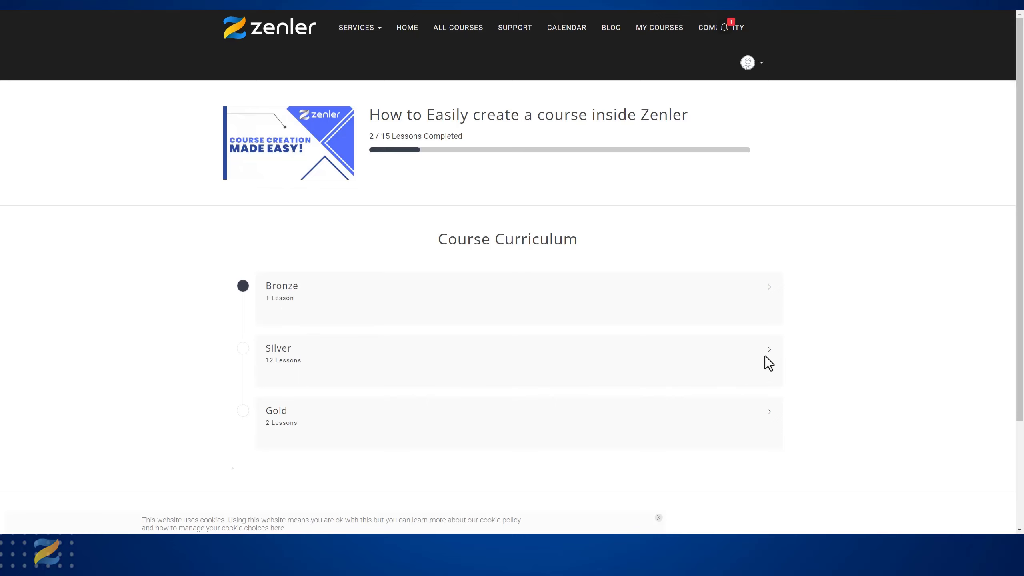
Examine the Gold and Bronze sections in the student's course curriculum, and view the "Welcome to the Course" lesson
click(768, 416)
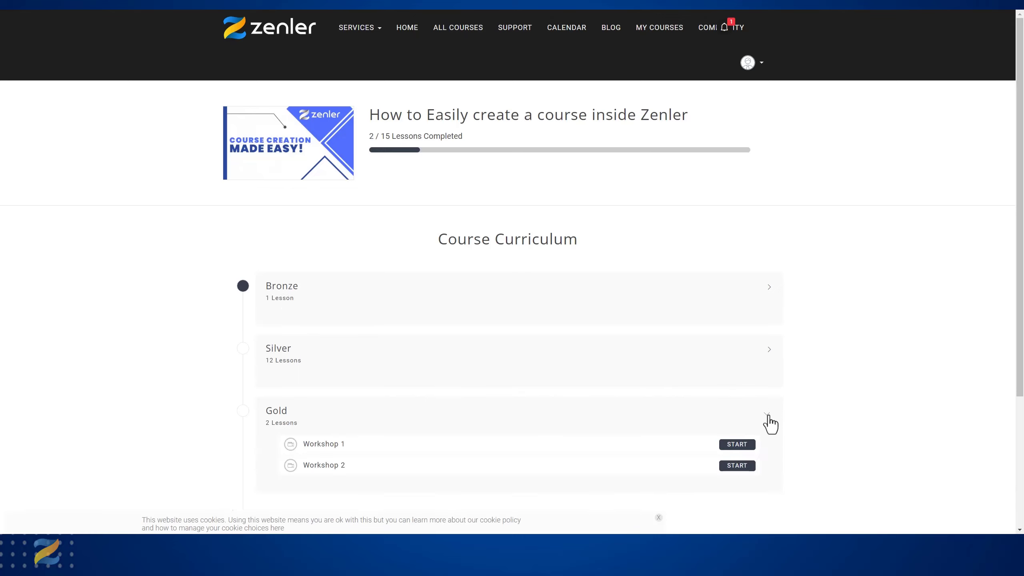
click(770, 416)
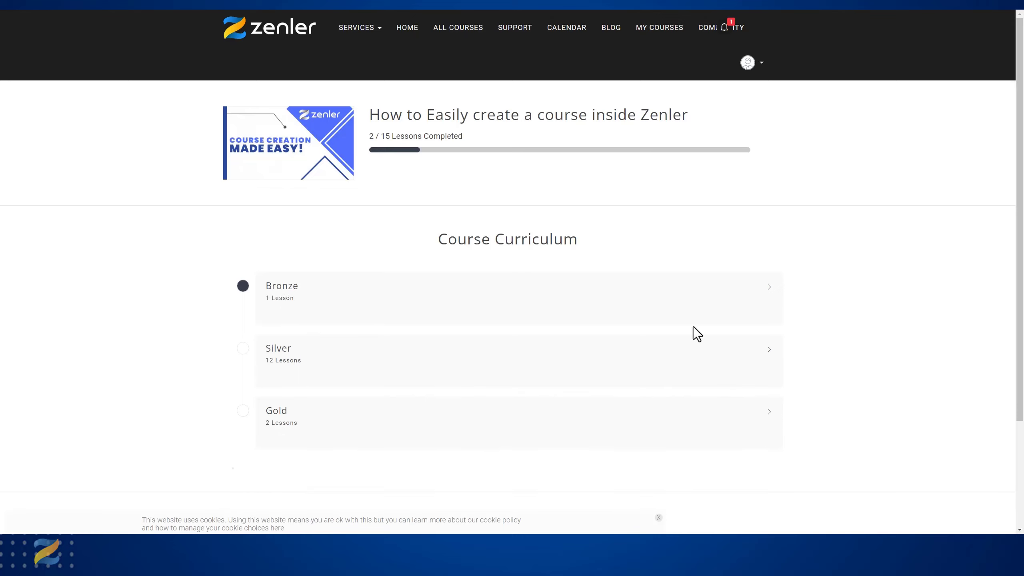
click(760, 290)
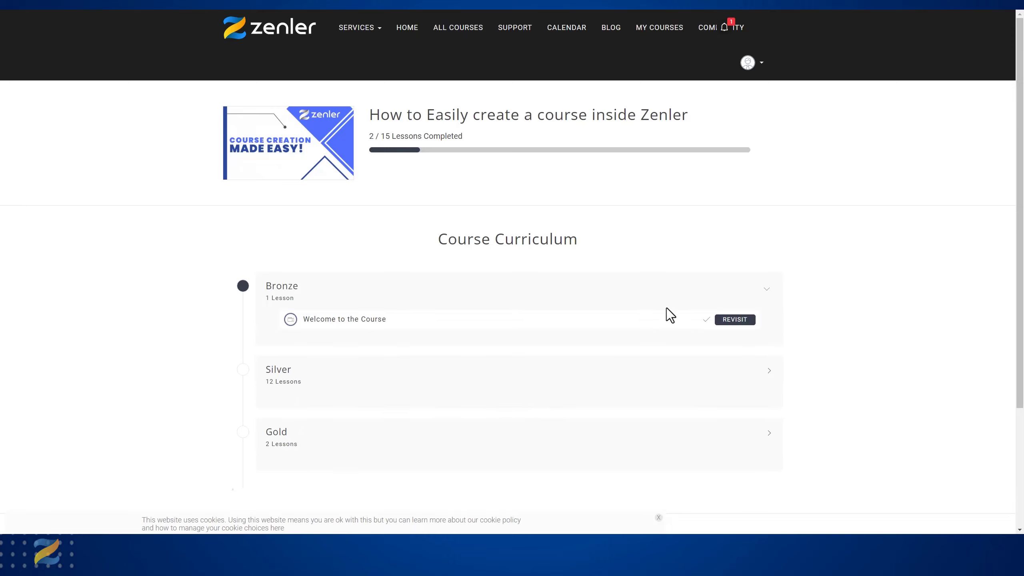
click(734, 322)
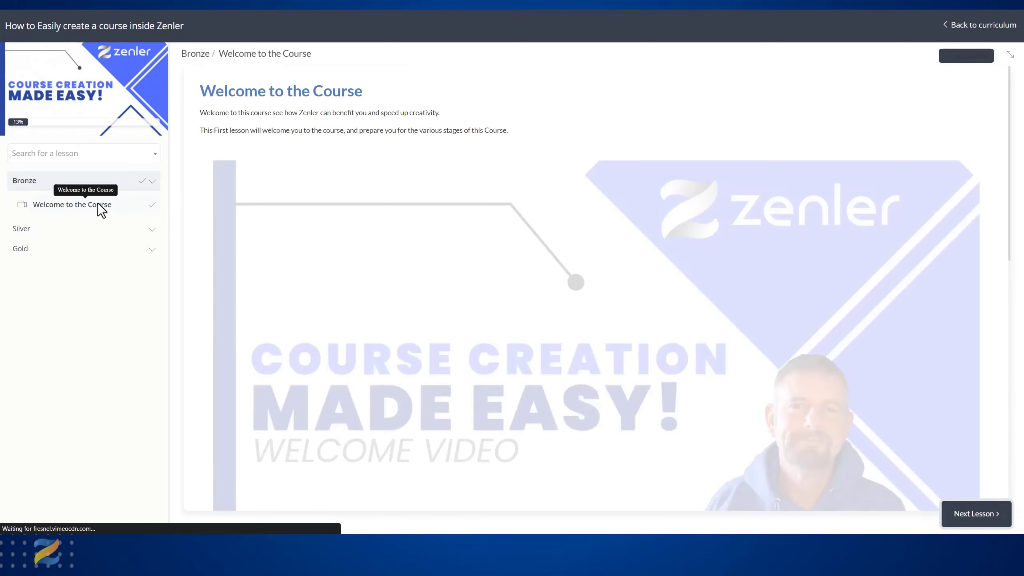
scroll(642, 331, down, 5)
scroll(642, 330, up, 3)
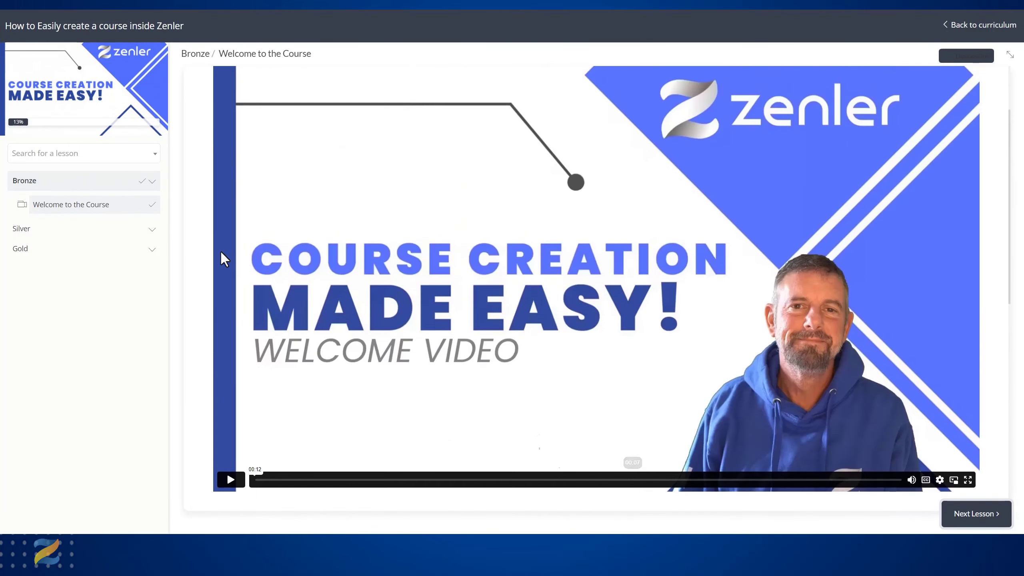
Check which upgrade plans are offered for Workshop 1 in the Gold section and the HTML or Custom Code lesson in Silver
click(154, 252)
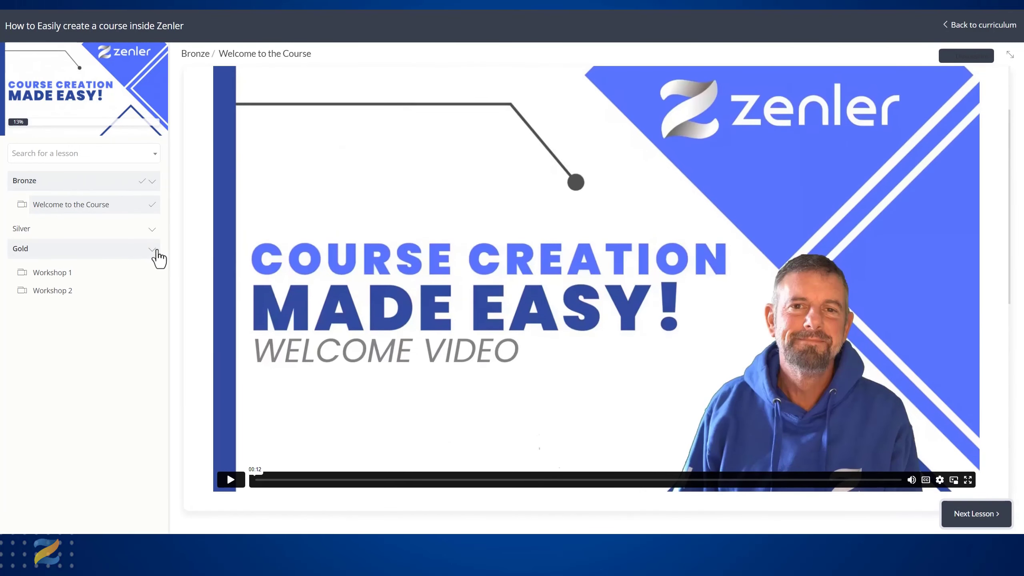
click(54, 274)
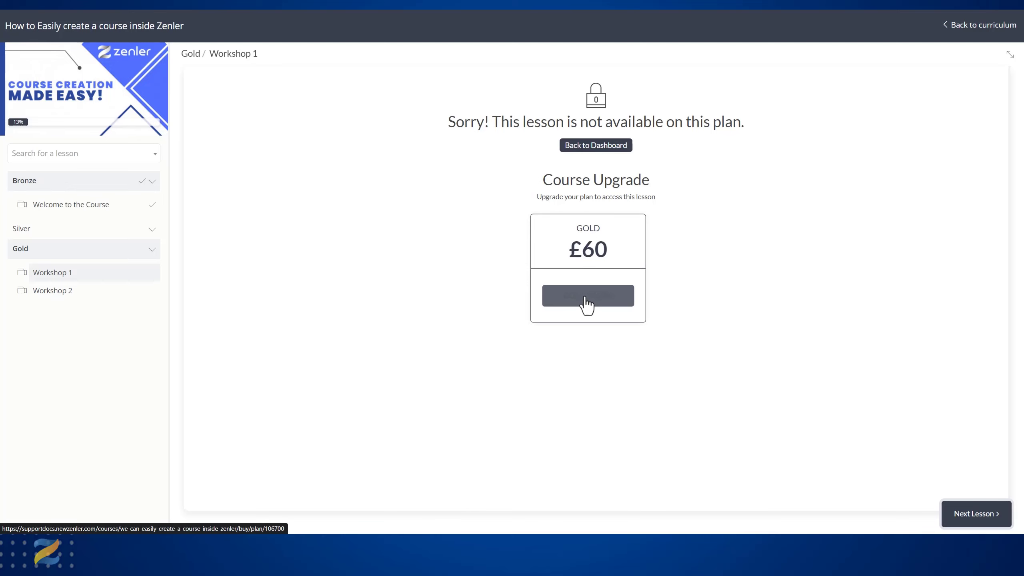
click(150, 233)
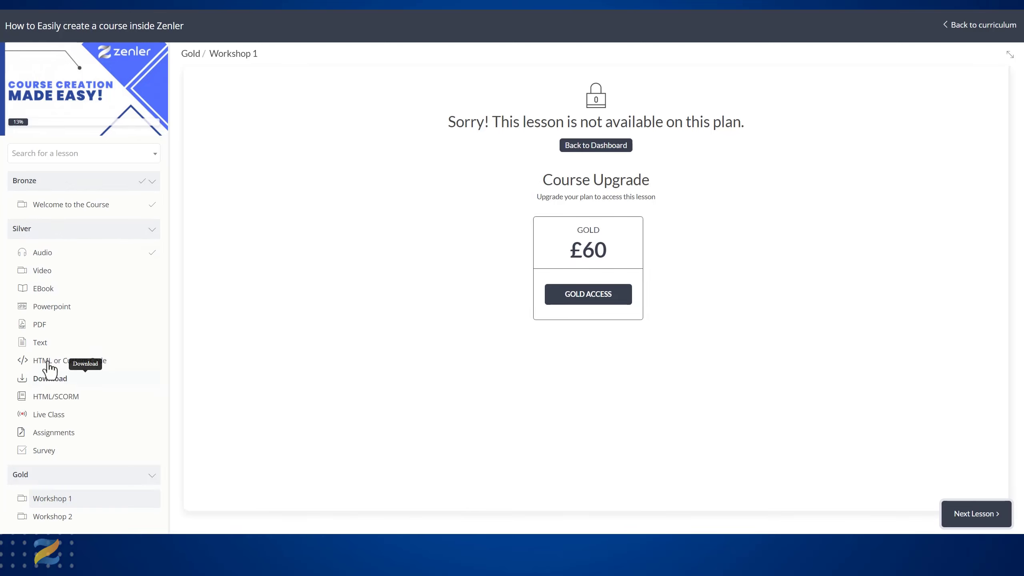
click(61, 363)
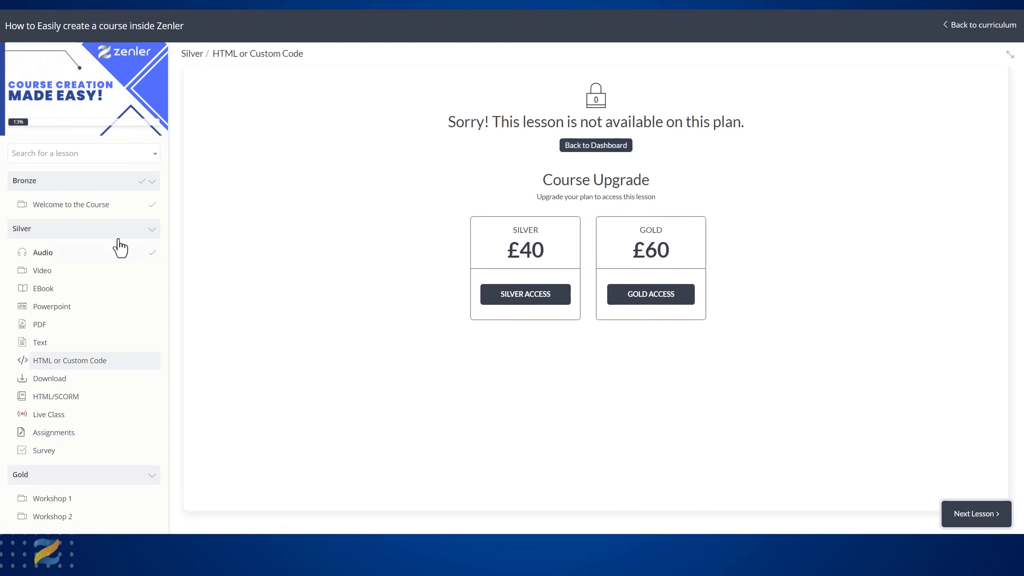
click(96, 209)
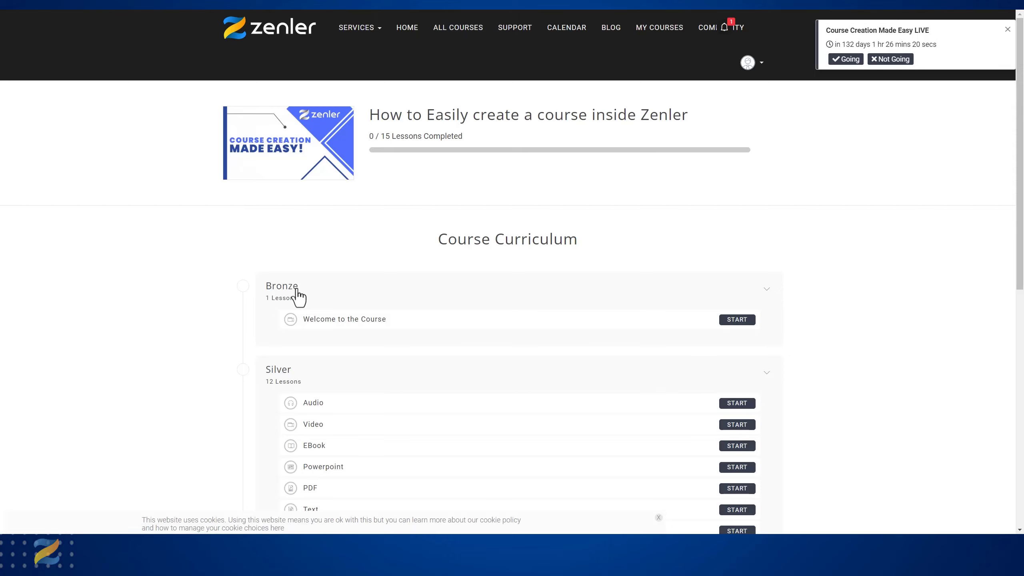
Start the Bronze lesson "Welcome to the Course", complete it and continue to the Audio lesson in the Silver section
click(730, 321)
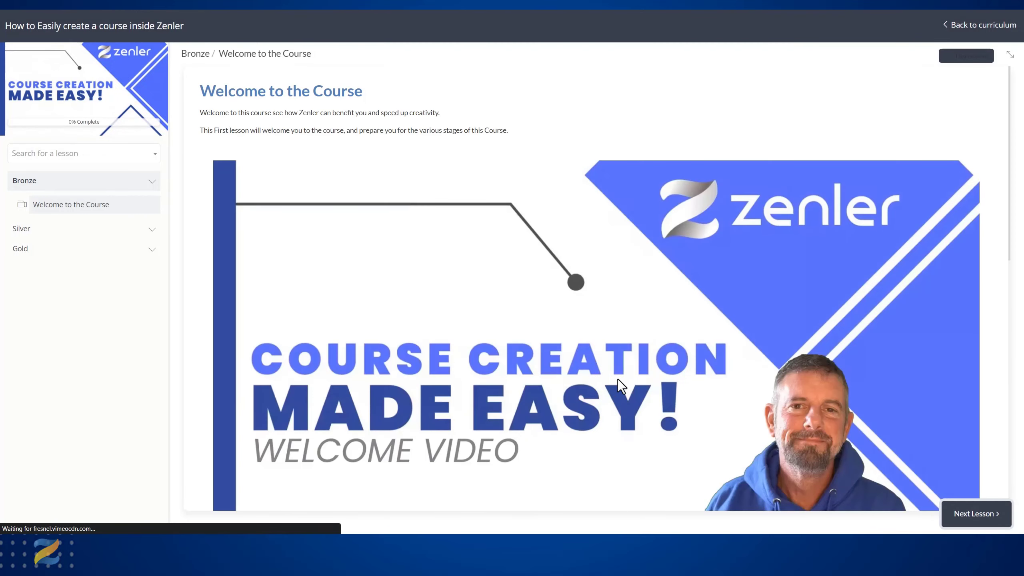
scroll(618, 380, down, 5)
click(972, 514)
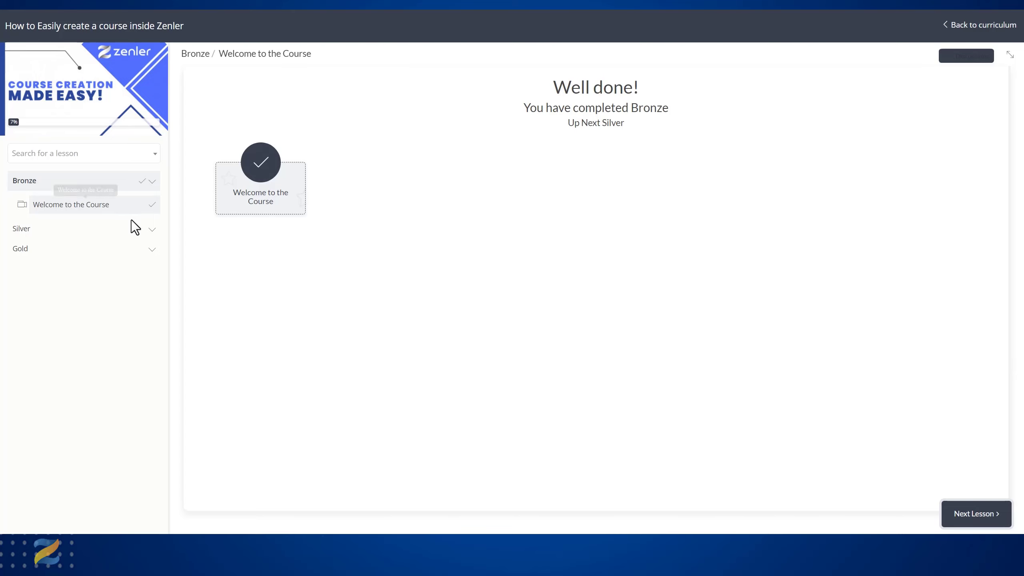
click(962, 516)
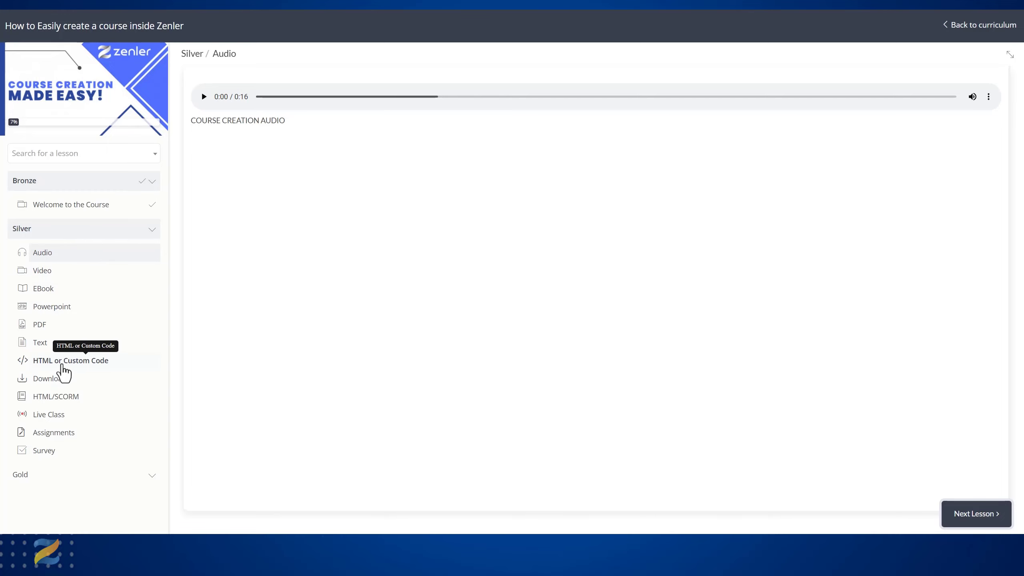
Try other Silver lessons, complete the required Video lesson, and open the Assignments lesson
click(105, 365)
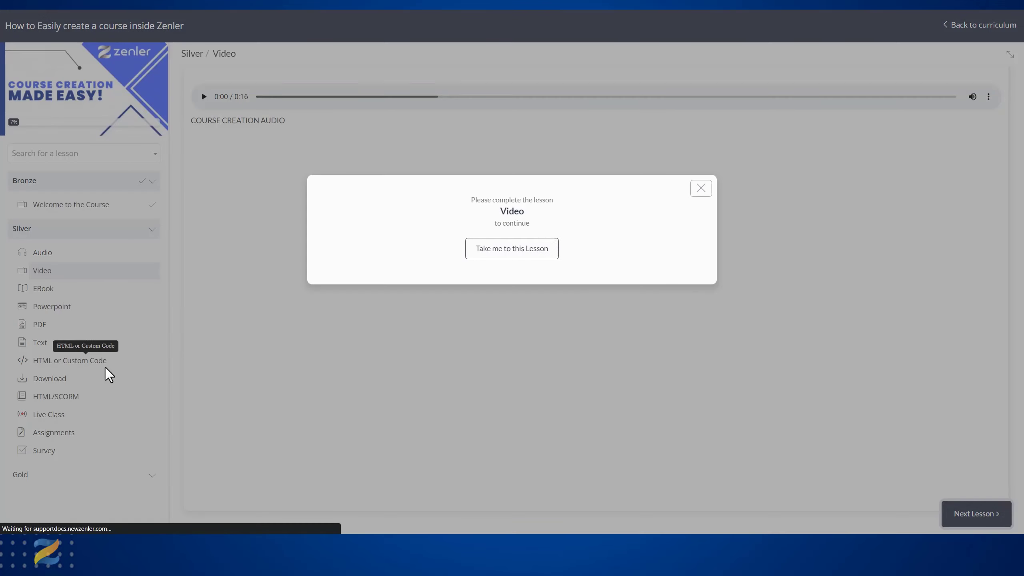
click(501, 250)
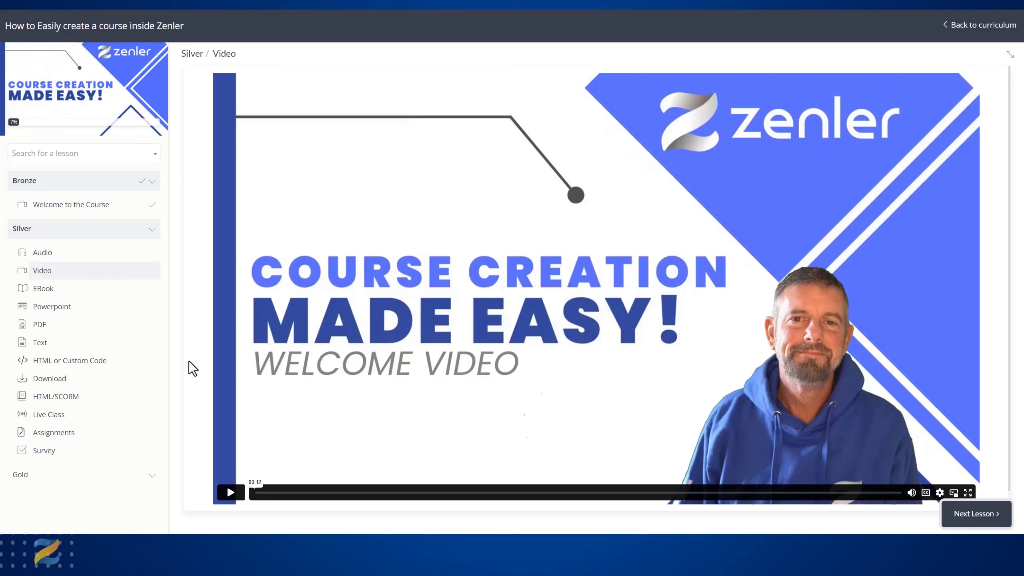
click(80, 298)
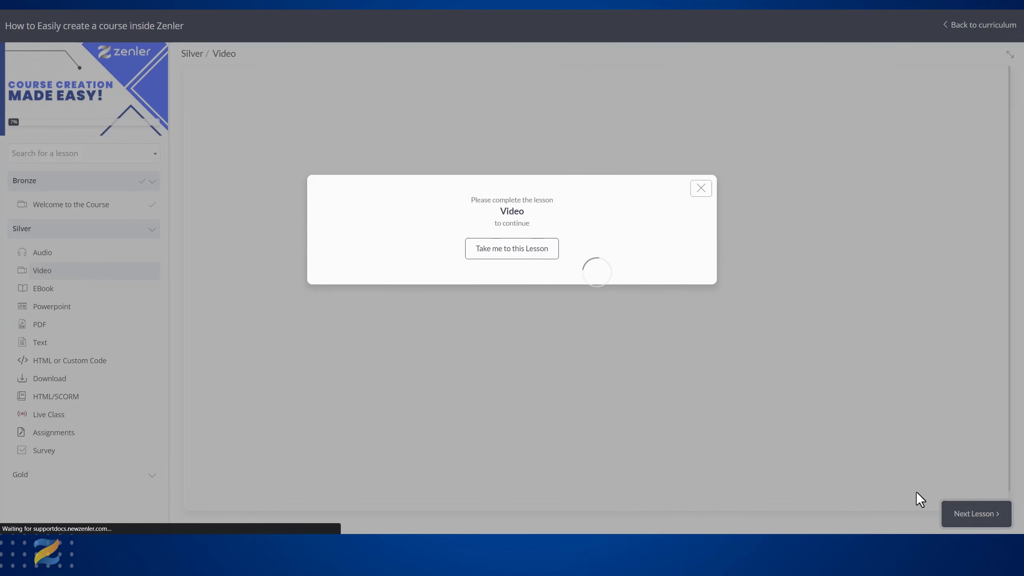
click(531, 248)
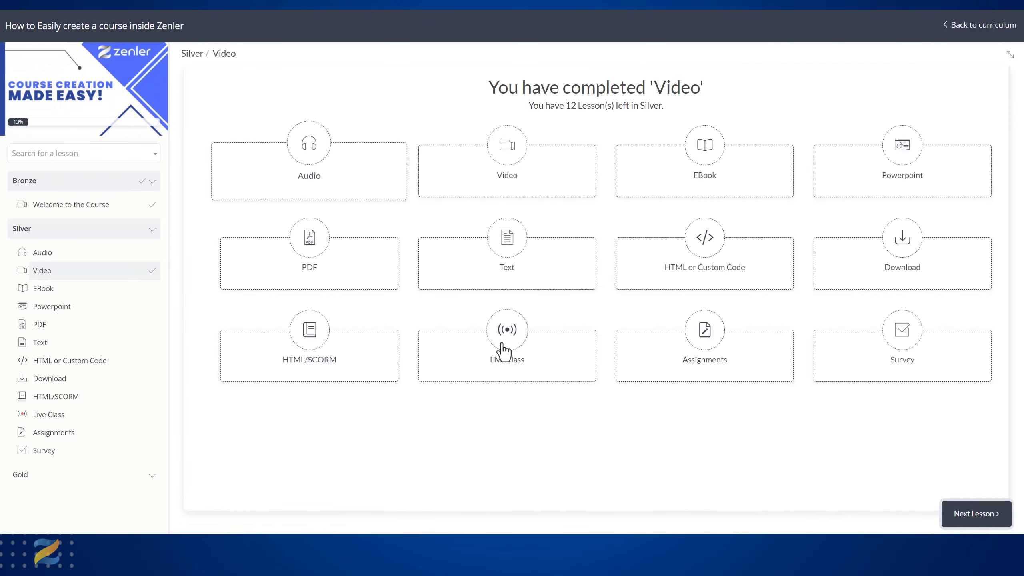
click(675, 366)
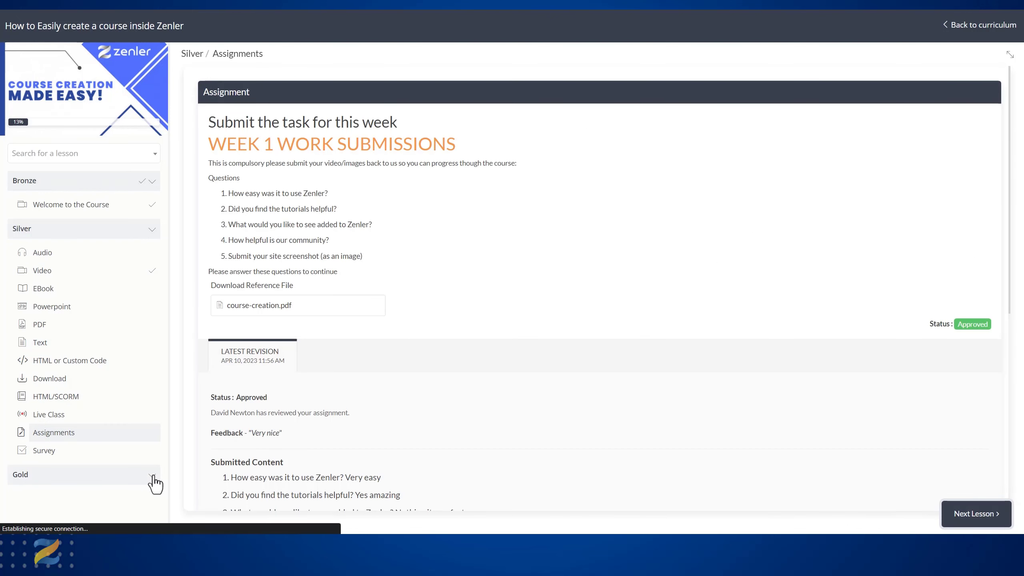
Open Workshop 1 in the Gold section and examine the Course Upgrade offer for Gold access
click(152, 476)
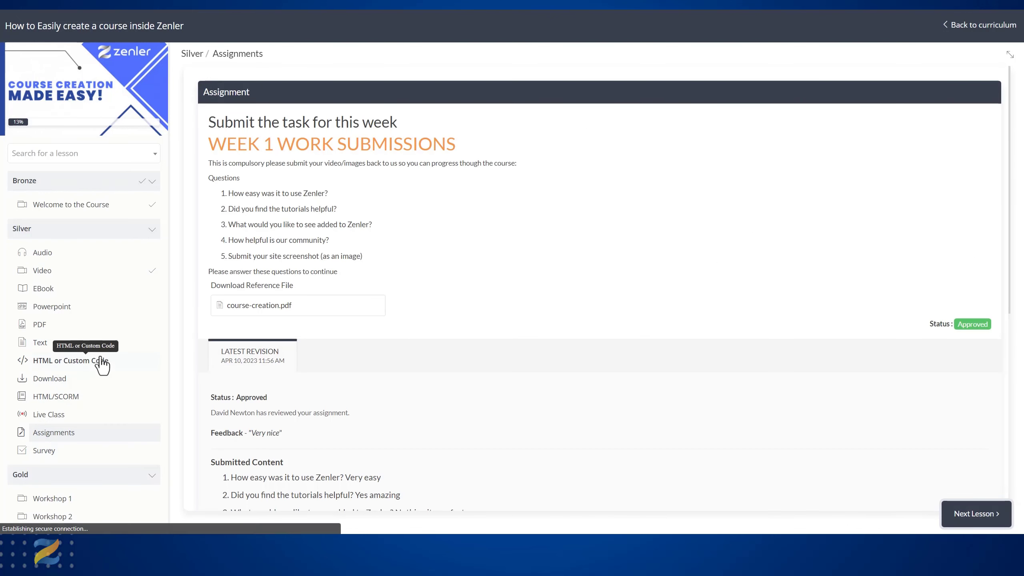
click(68, 500)
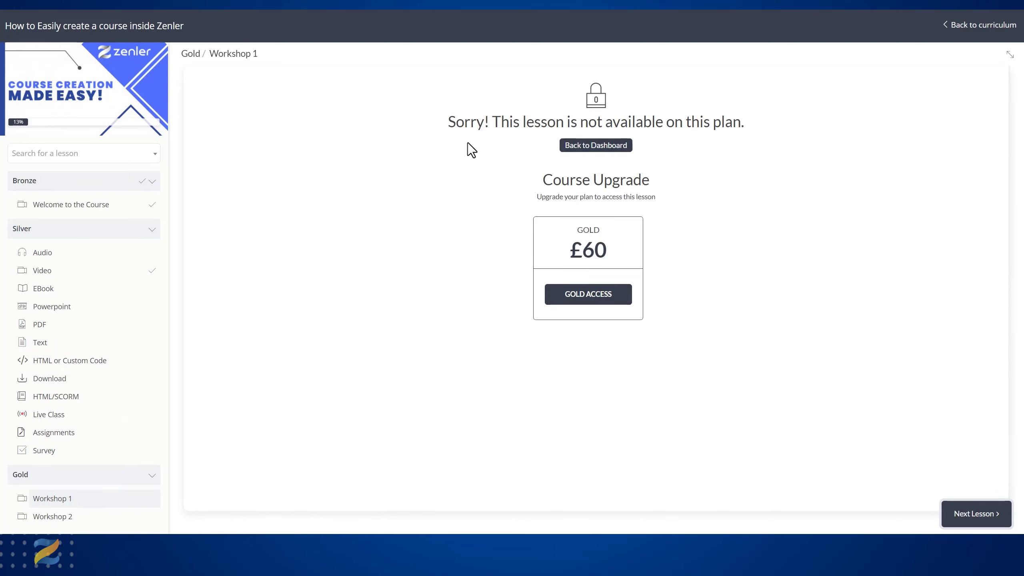
drag(464, 123, 771, 123)
click(793, 188)
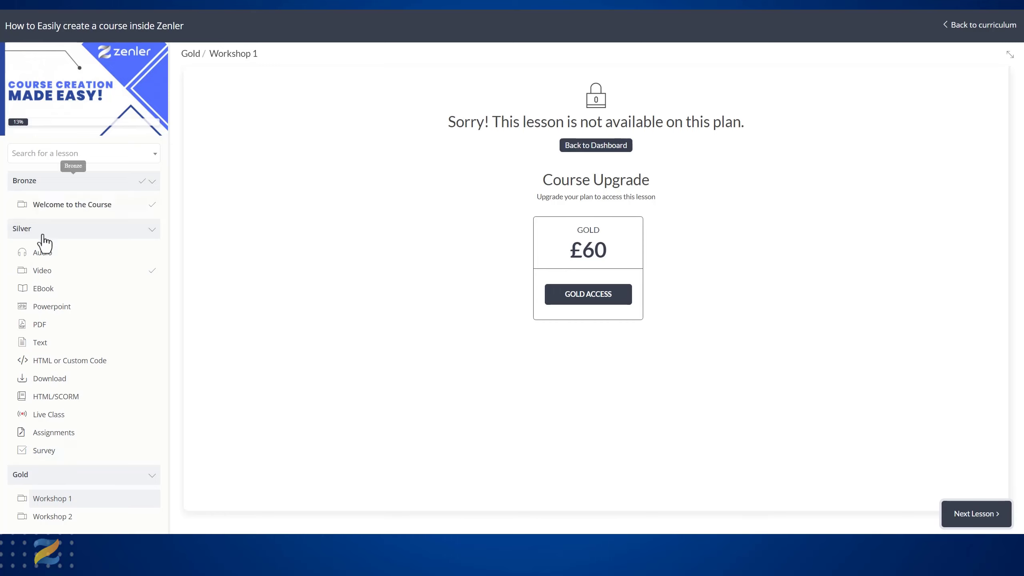
click(601, 300)
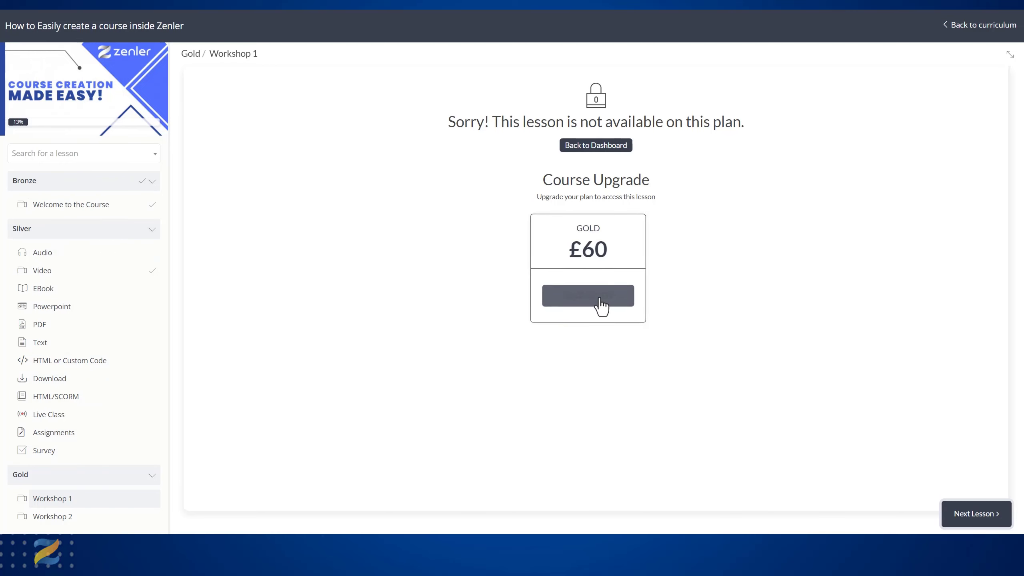